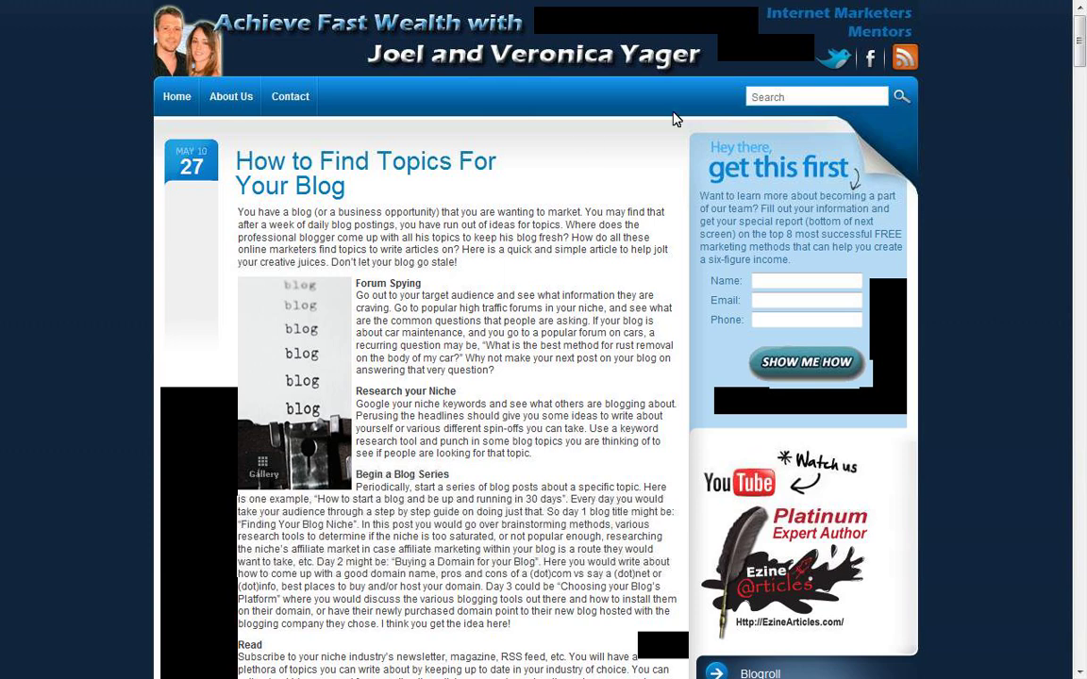
# Step: Review the five posts in the achievefastwealth.com home page's Our Blog Feed box, then return to the top
pyautogui.moveTo(504, 8)
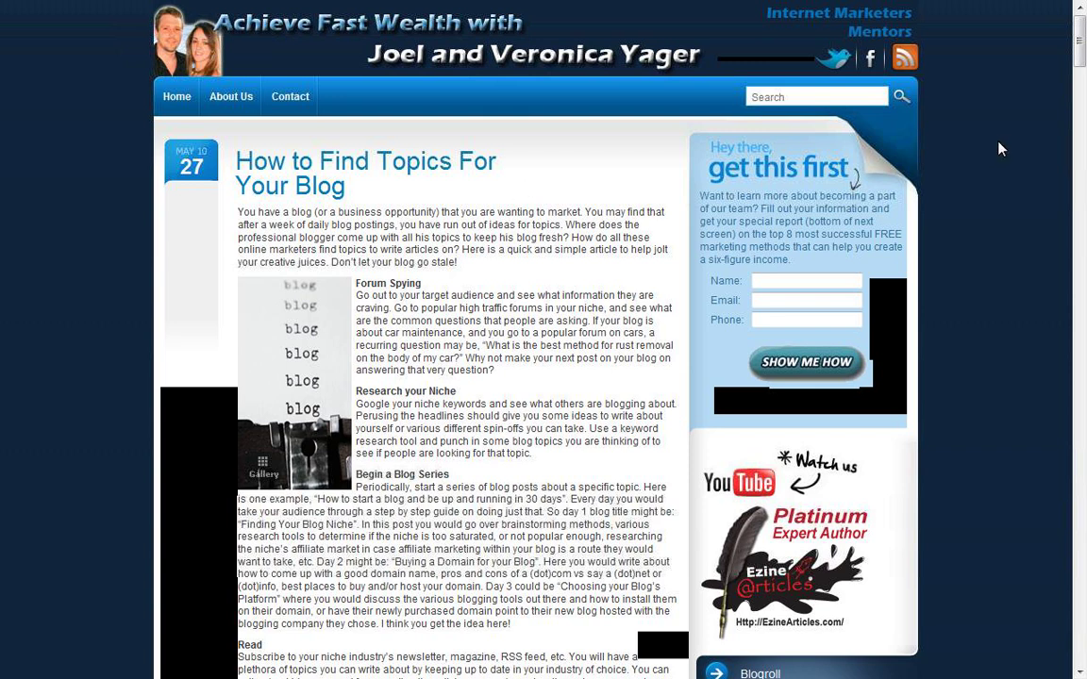
pyautogui.moveTo(1080, 42)
pyautogui.mouseDown()
pyautogui.moveTo(1074, 160)
pyautogui.moveTo(1080, 19)
pyautogui.mouseUp()
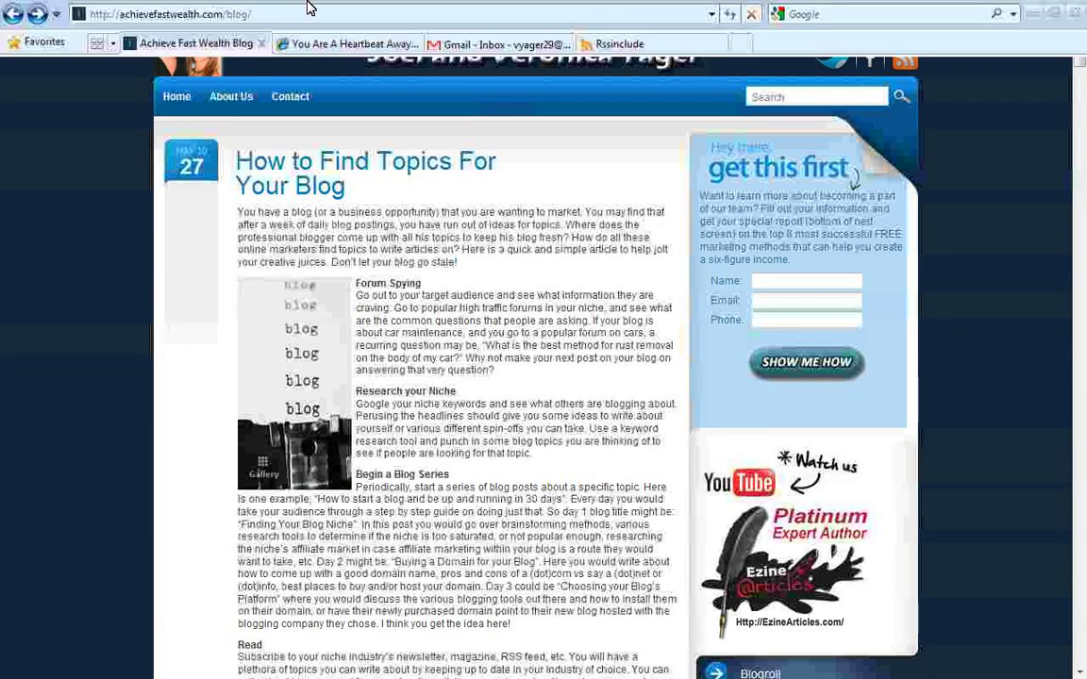
pyautogui.click(288, 44)
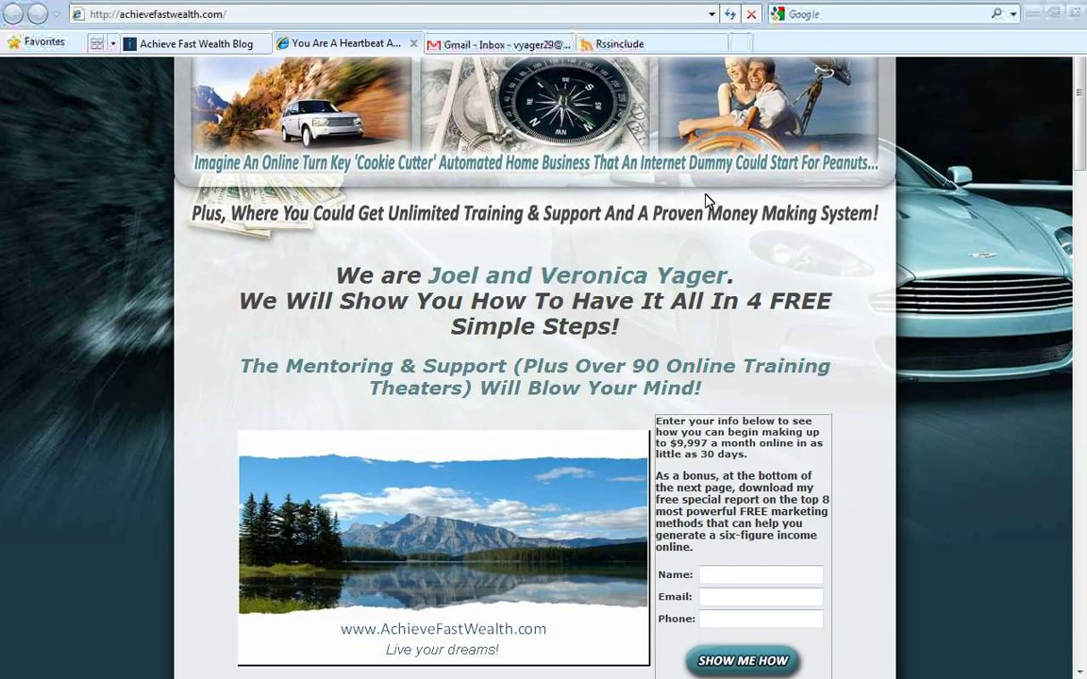
pyautogui.moveTo(1082, 24); pyautogui.dragTo(1073, 468)
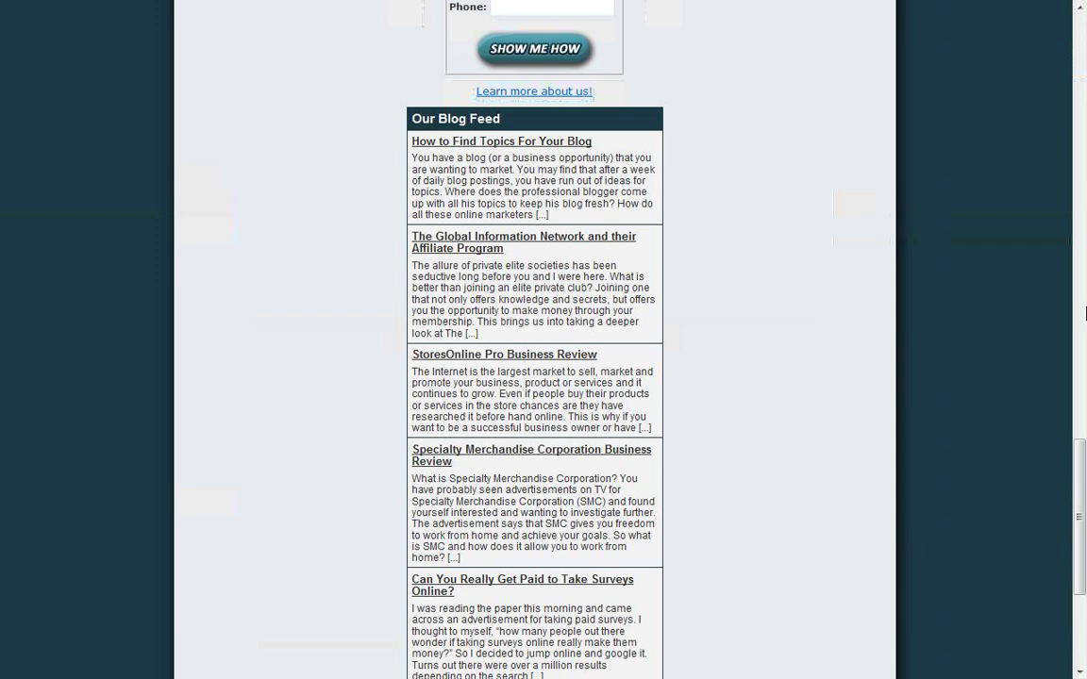
pyautogui.moveTo(1083, 544)
pyautogui.mouseDown()
pyautogui.moveTo(1083, 575)
pyautogui.moveTo(1083, 553)
pyautogui.mouseUp()
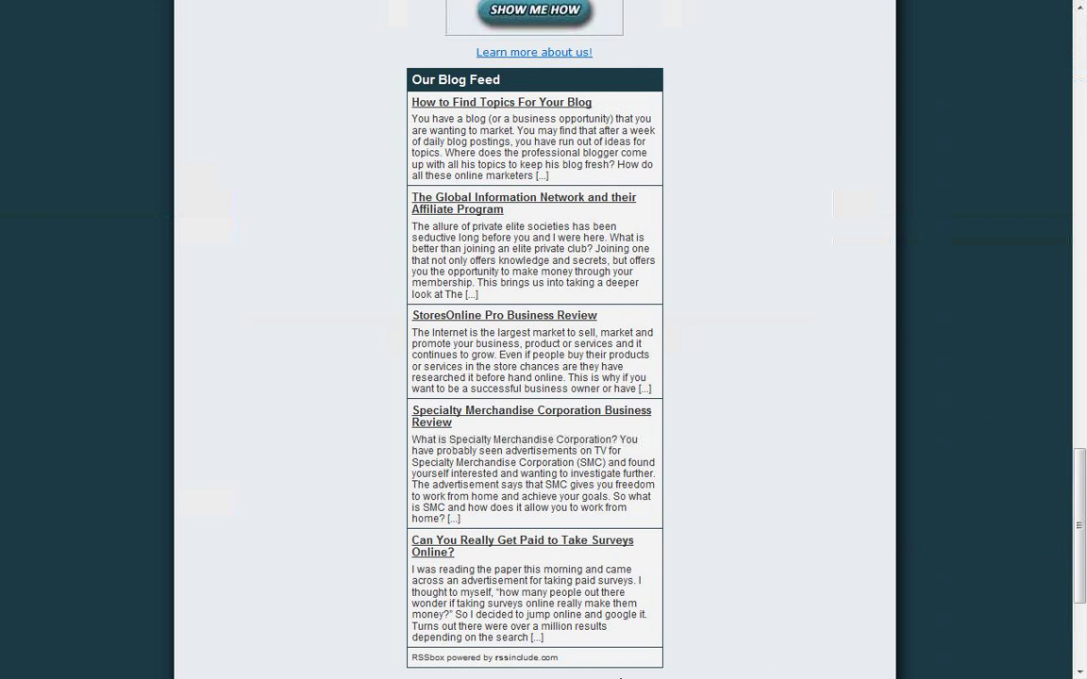
pyautogui.moveTo(1074, 467); pyautogui.dragTo(1082, 6)
# Step: Go to RSSinclude and start a new RSSbox to see the free template list
pyautogui.moveTo(1082, 7)
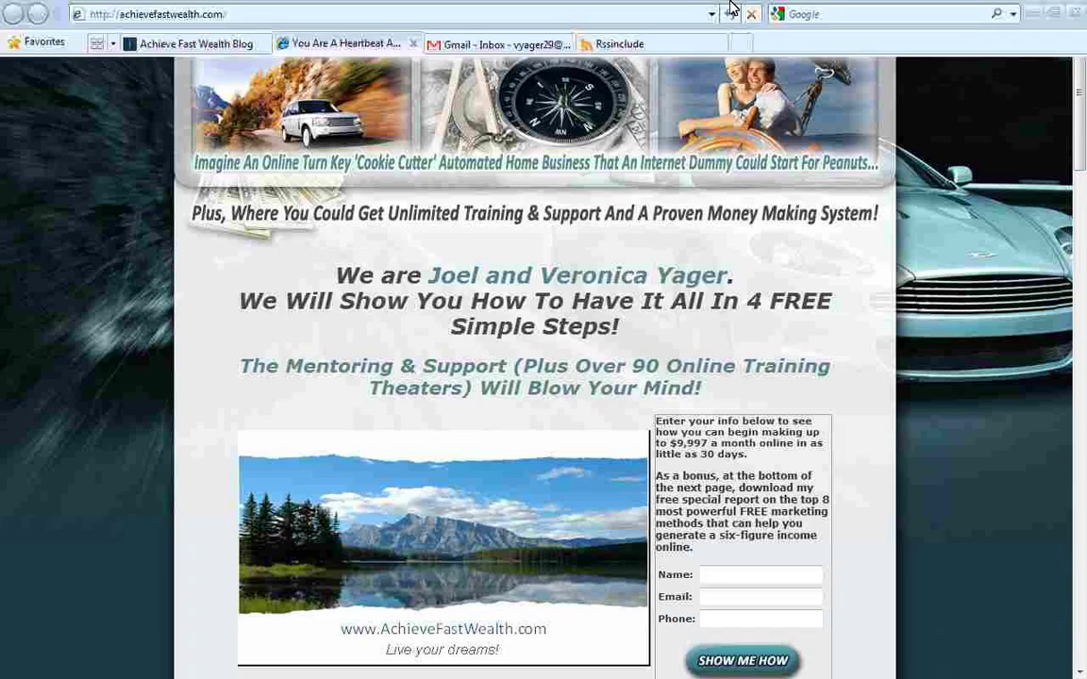
pyautogui.click(618, 46)
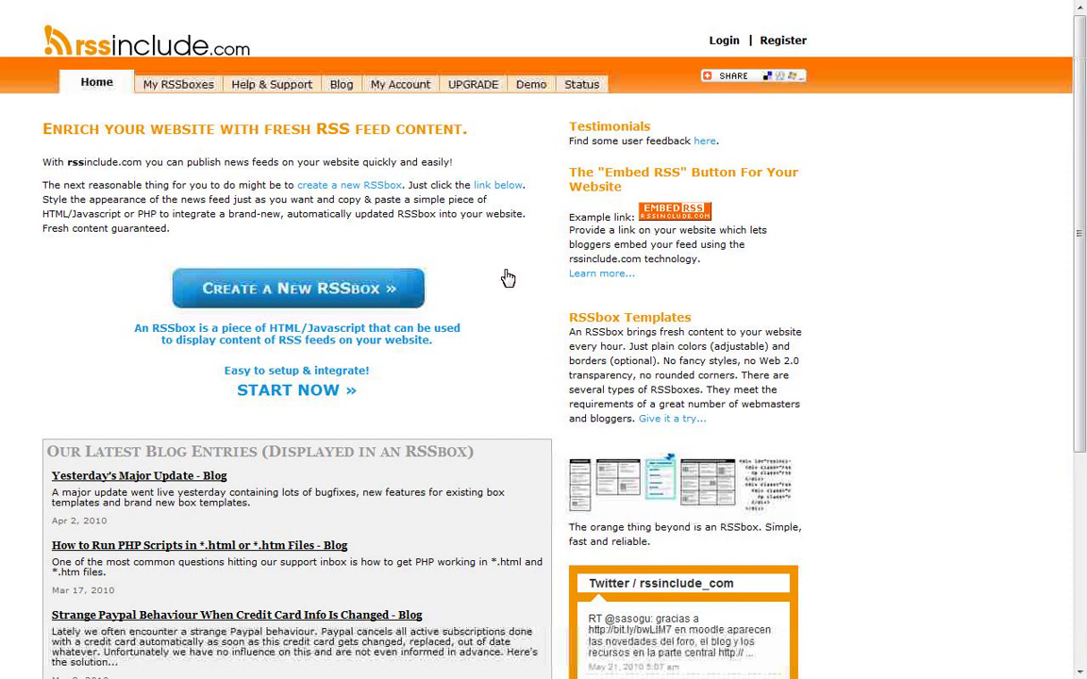
pyautogui.click(335, 293)
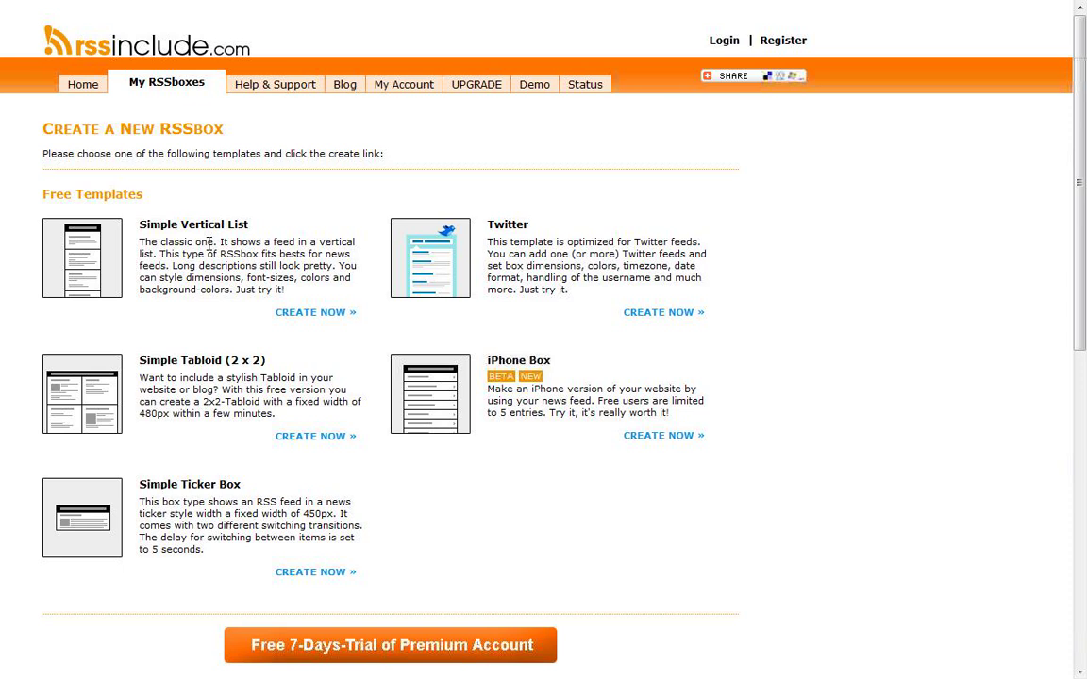
pyautogui.click(321, 313)
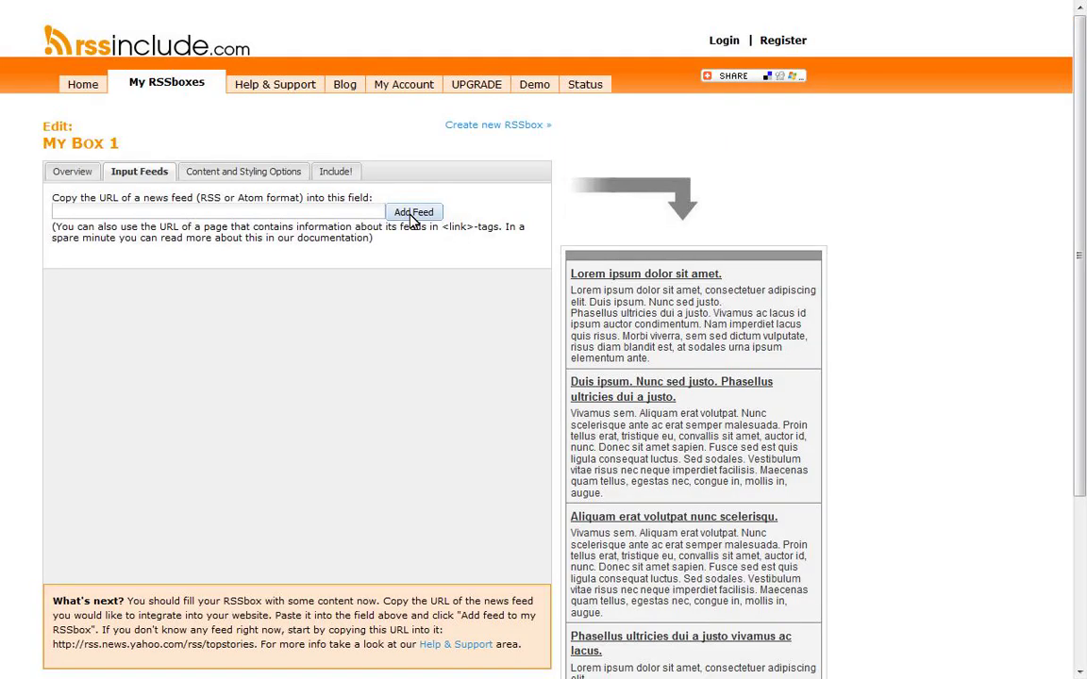
pyautogui.click(328, 209)
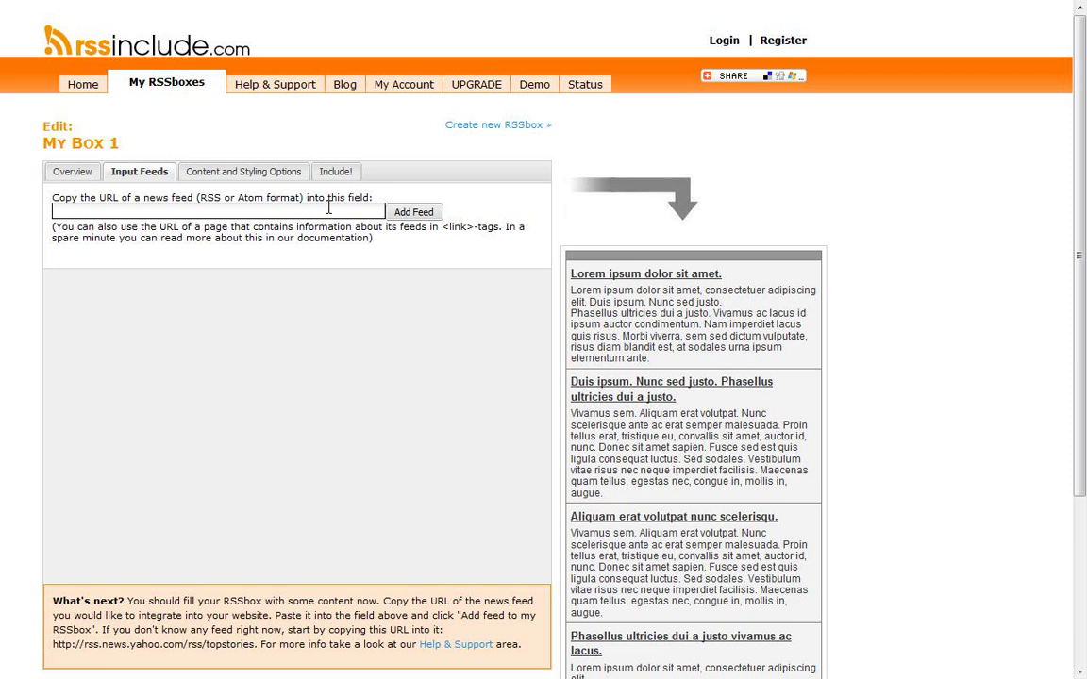
pyautogui.moveTo(167, 7)
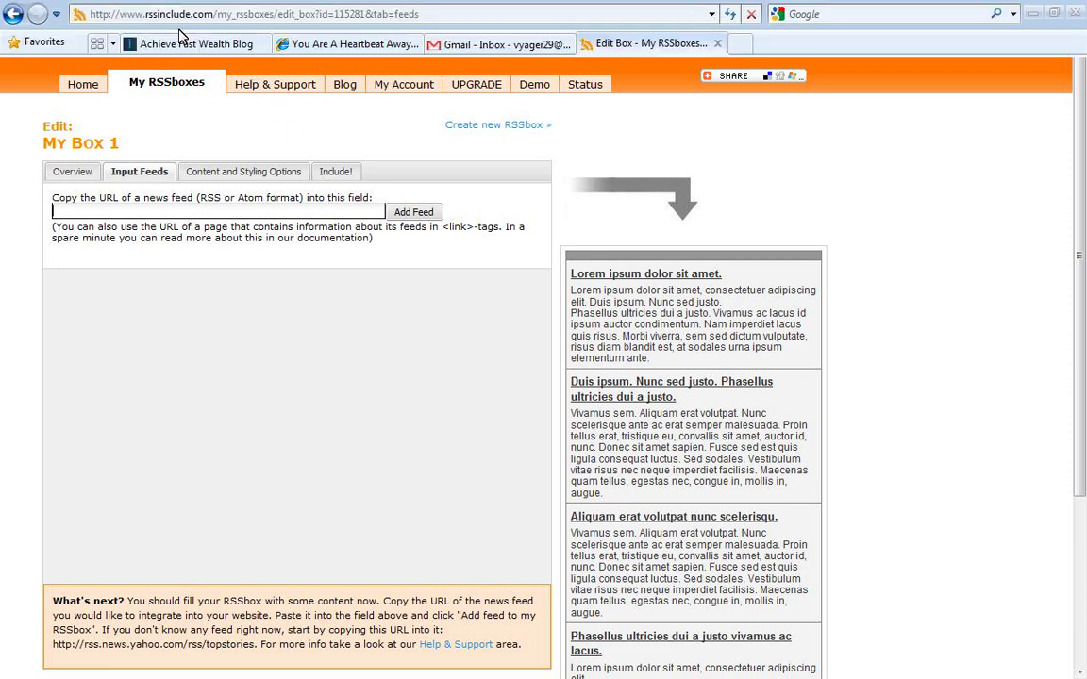
pyautogui.click(168, 44)
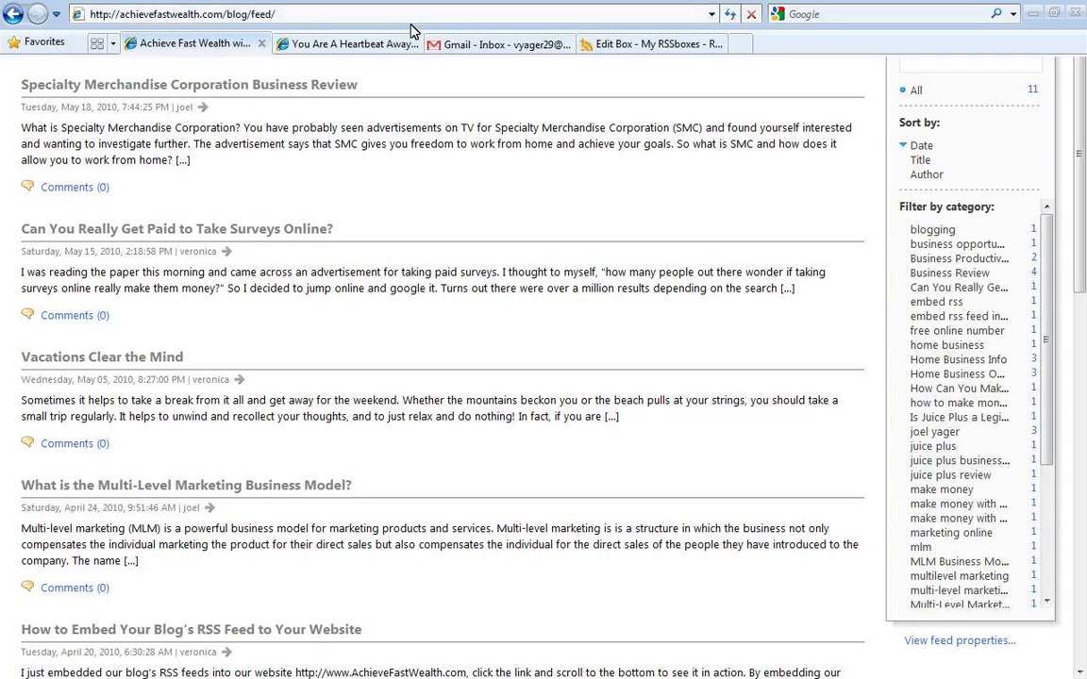
pyautogui.click(408, 19)
pyautogui.hotkey('ctrl', 'c')
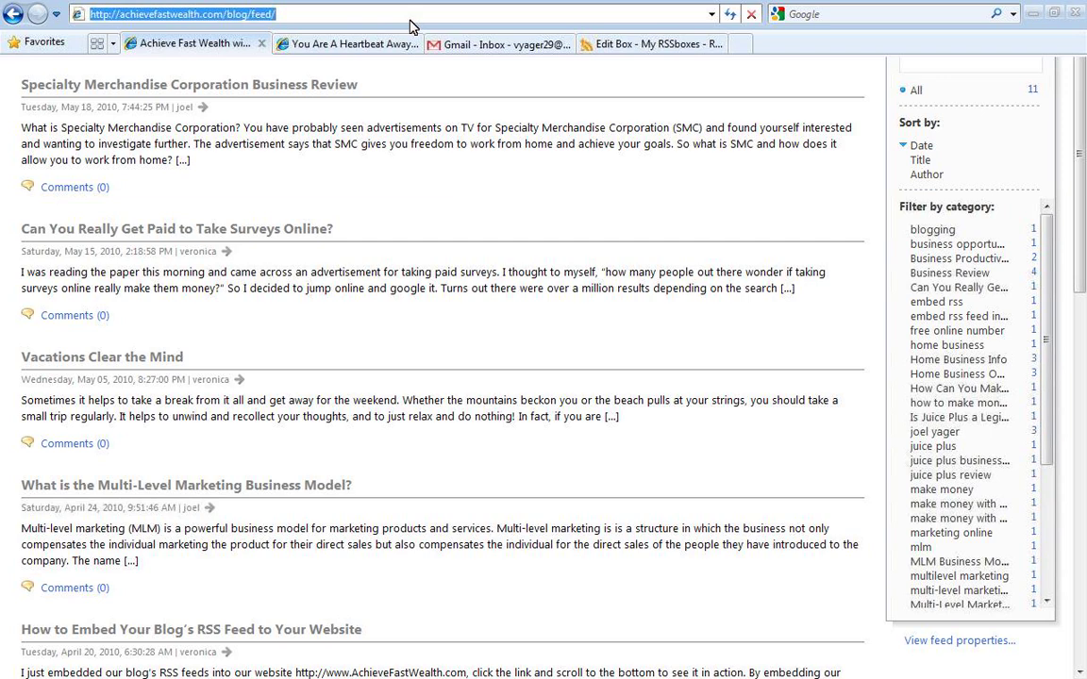
pyautogui.click(586, 45)
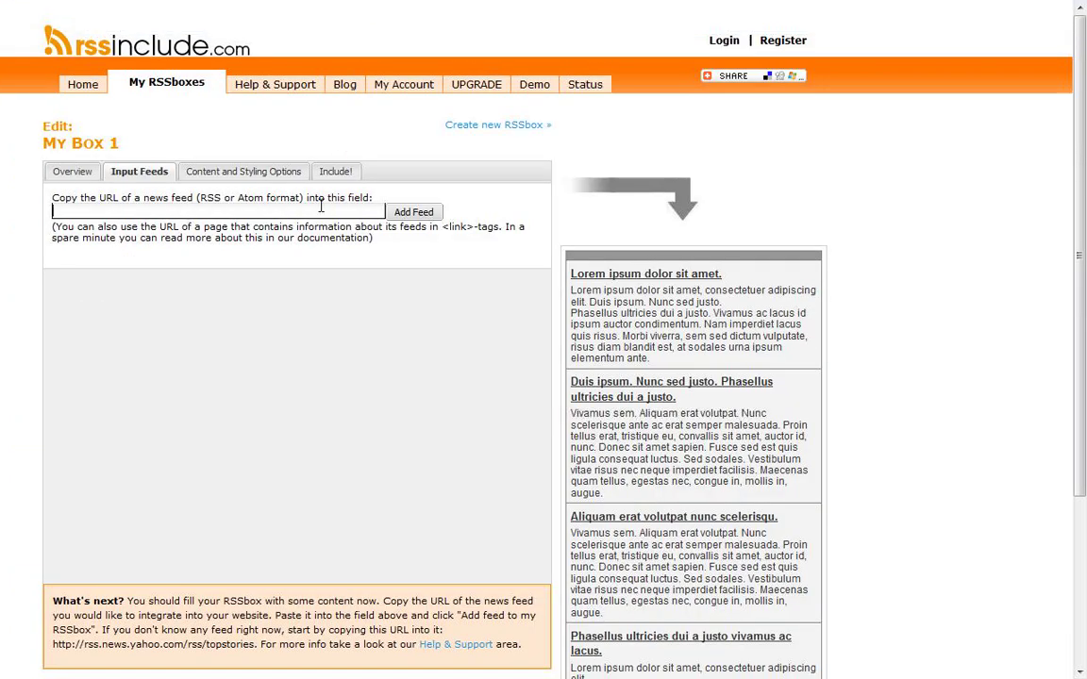
pyautogui.hotkey('ctrl', 'v')
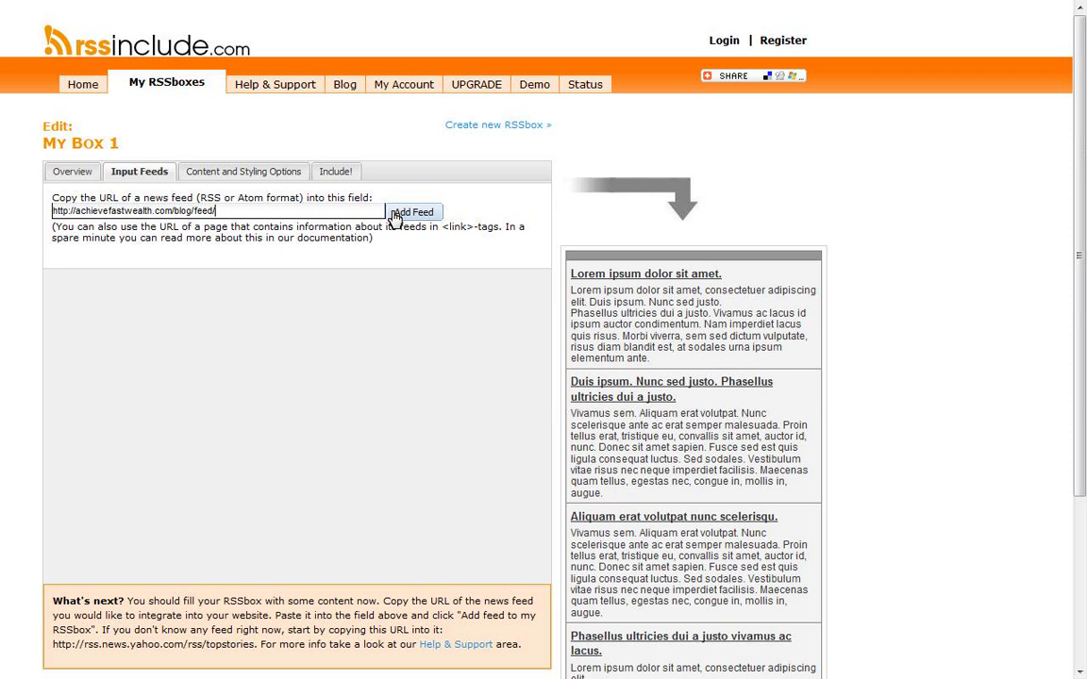
pyautogui.click(398, 212)
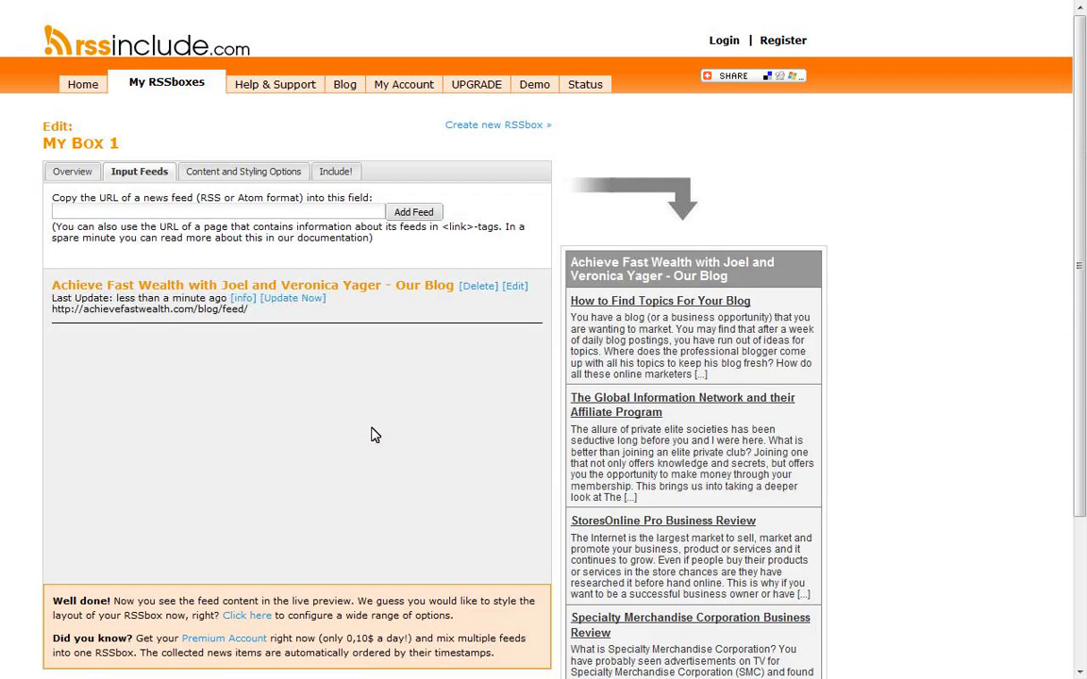
# Step: In Content and Styling Options, title the box 'Our Blog Feed' and cap it at 3 entries
pyautogui.click(248, 174)
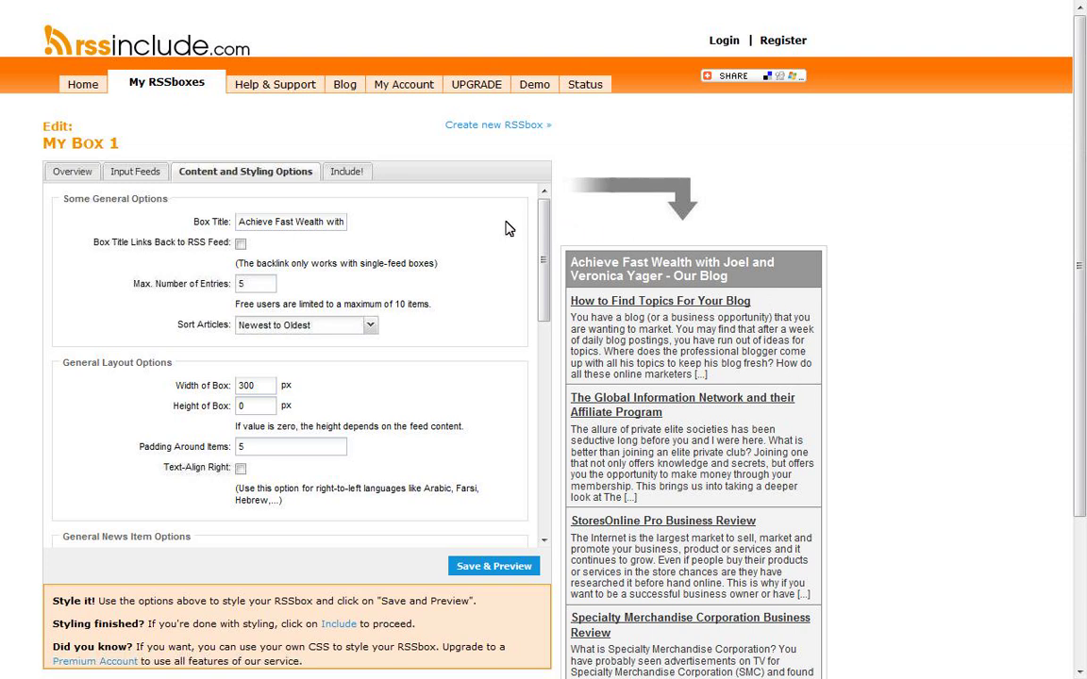
pyautogui.click(244, 221)
pyautogui.tripleClick(253, 222)
pyautogui.write('Our B')
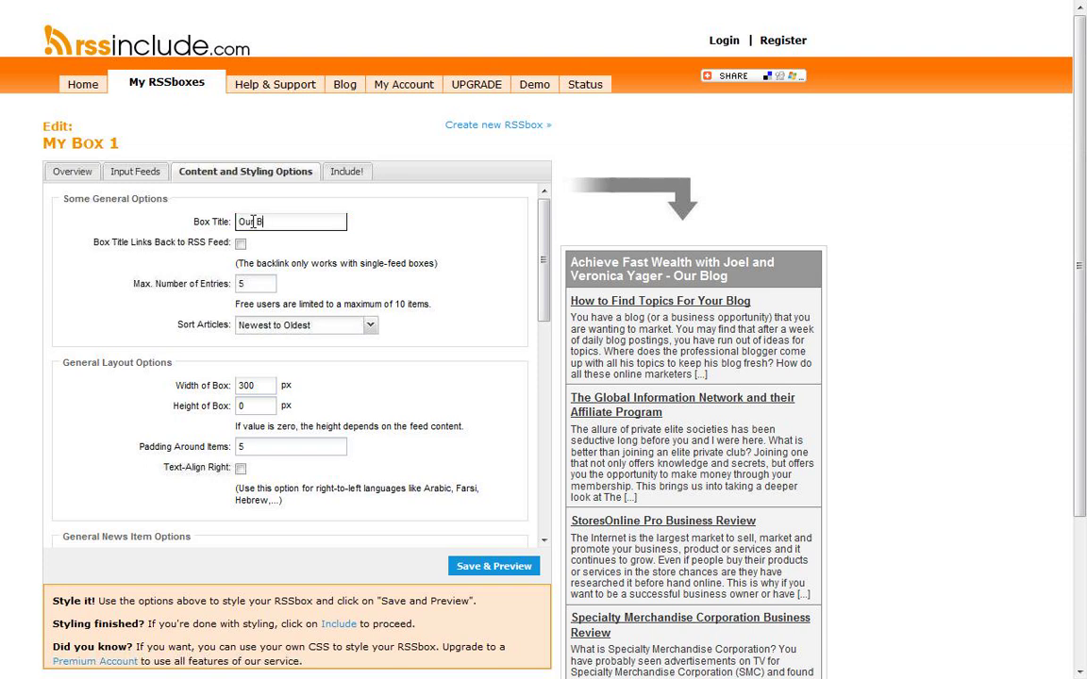
pyautogui.write('log Feed')
pyautogui.press('Tab')
pyautogui.press('Tab')
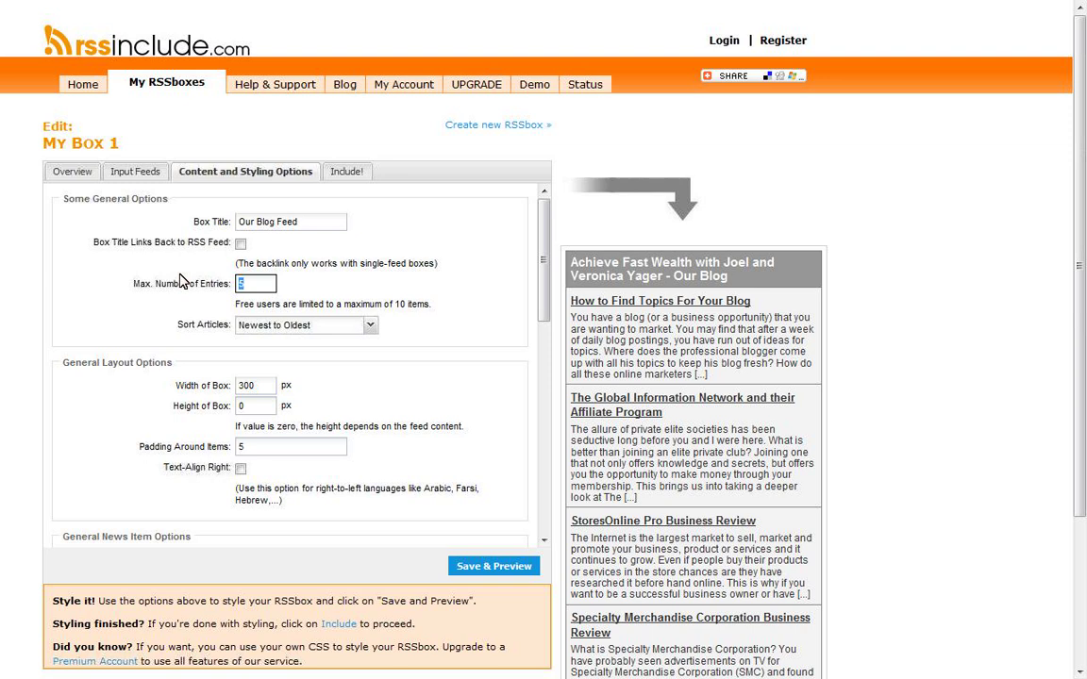
pyautogui.moveTo(1082, 229); pyautogui.dragTo(1082, 267)
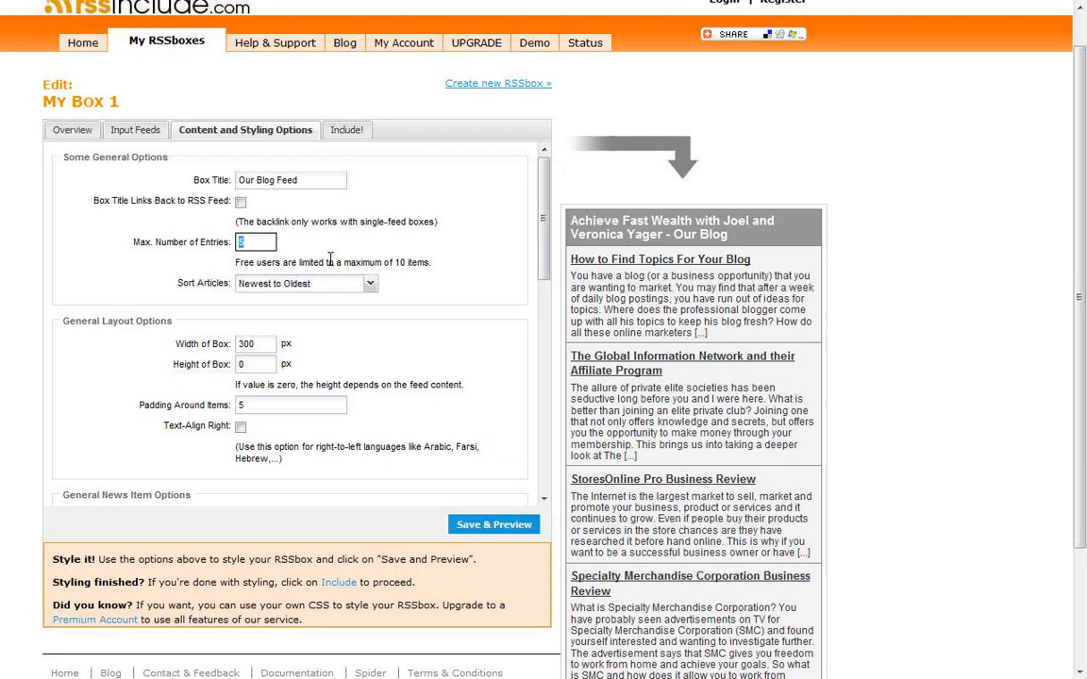
pyautogui.write('3')
pyautogui.click(329, 229)
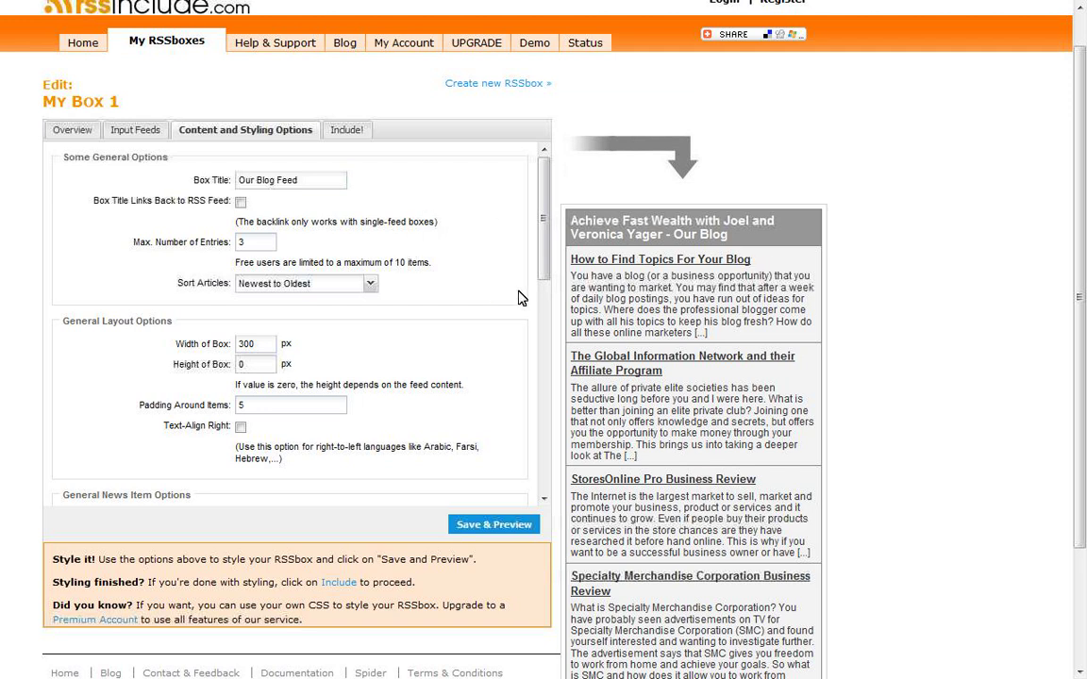
pyautogui.click(345, 285)
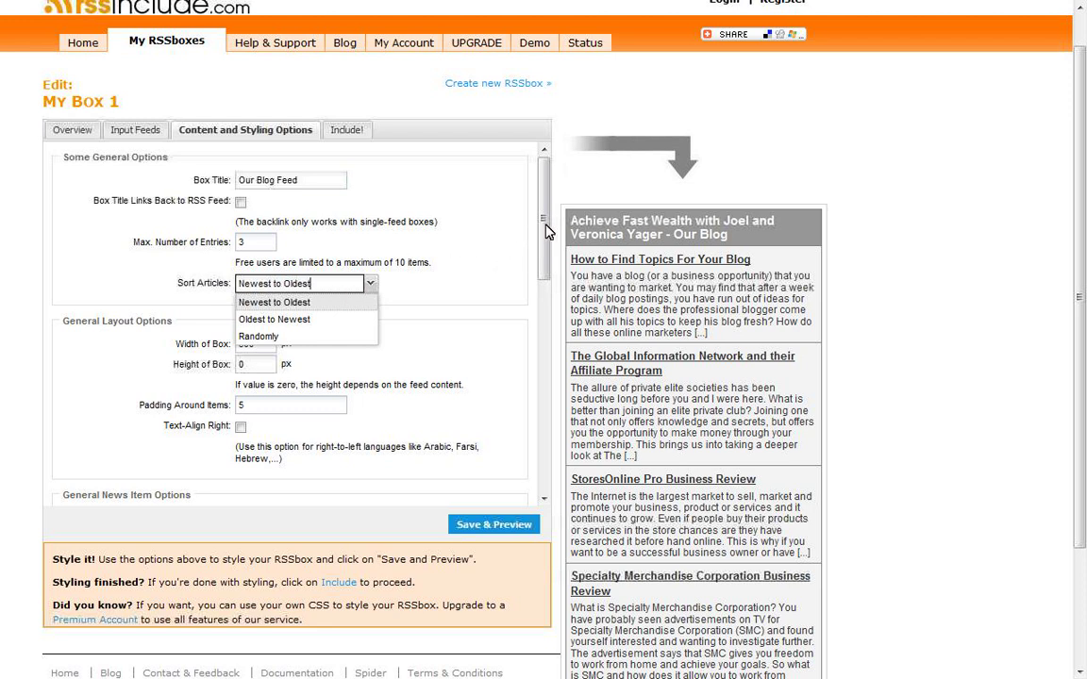
# Step: Change Padding Around Items from its old value to 15 in the layout options
pyautogui.moveTo(544, 217); pyautogui.dragTo(546, 275)
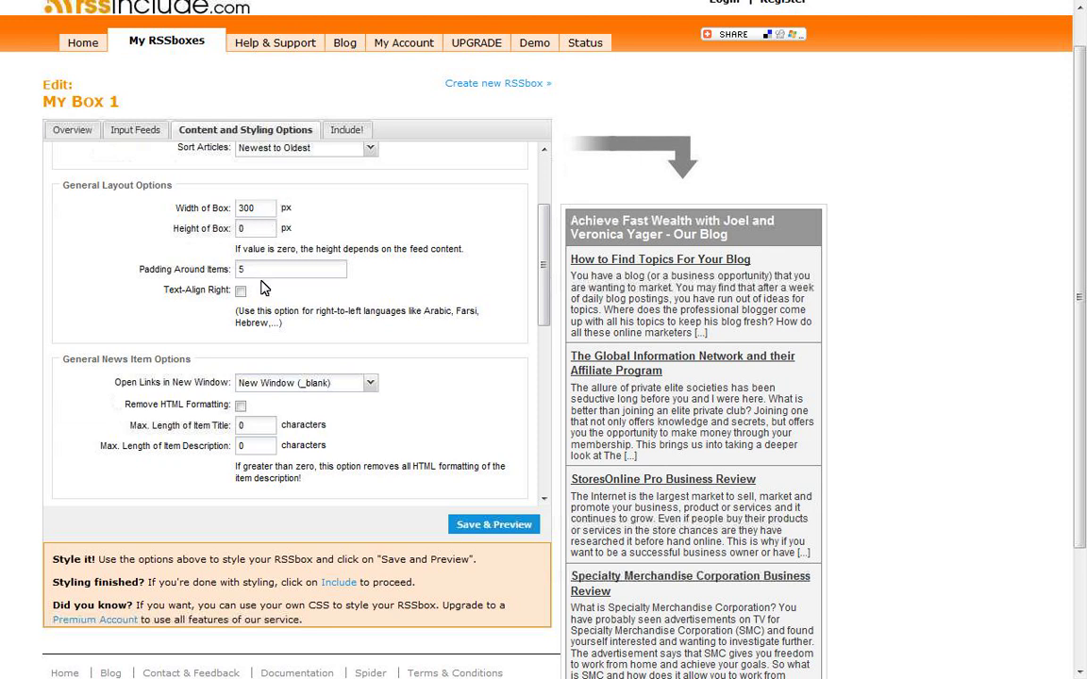
pyautogui.moveTo(267, 271); pyautogui.dragTo(213, 274)
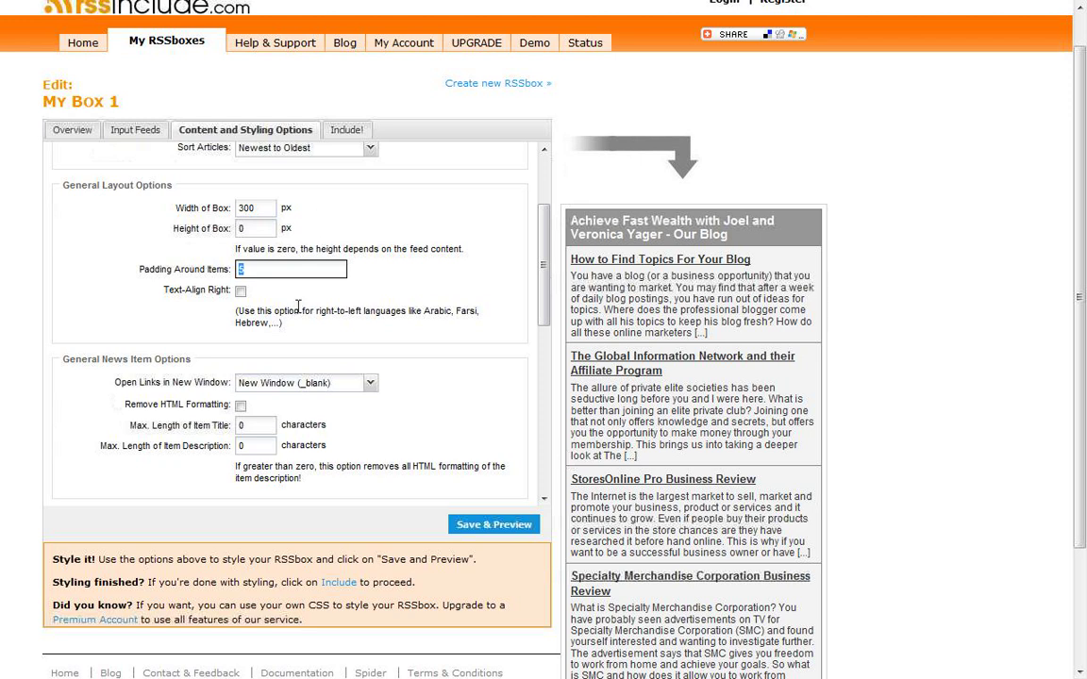
pyautogui.doubleClick(265, 273)
pyautogui.write('15')
pyautogui.moveTo(546, 271); pyautogui.dragTo(555, 389)
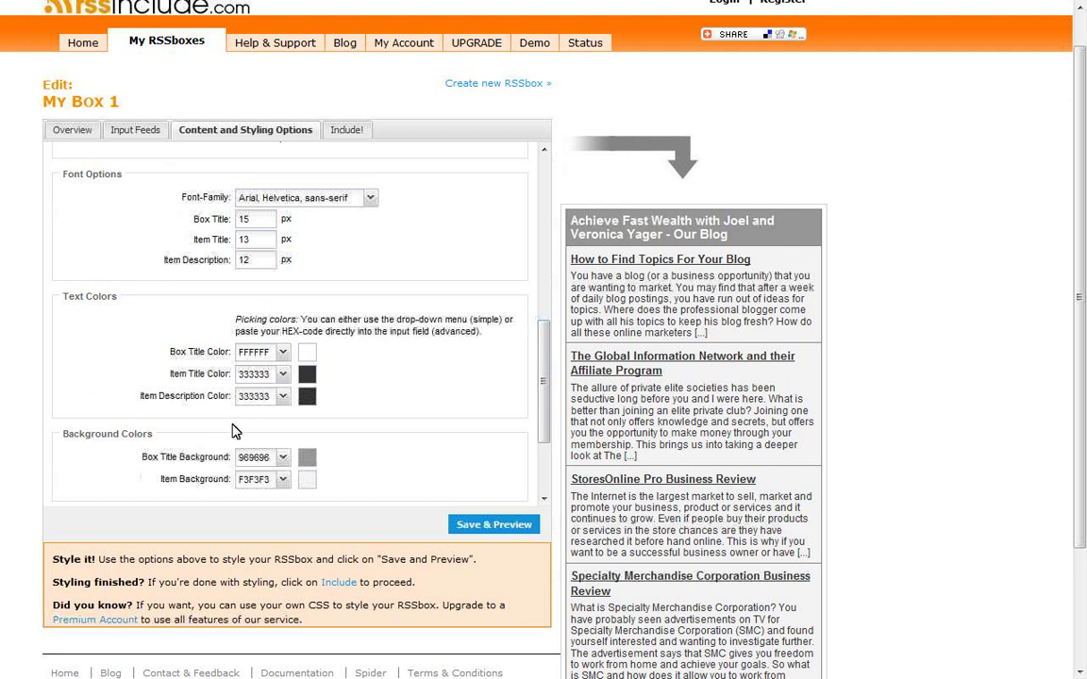
# Step: Make the box title text red and the item titles green
pyautogui.scroll(-3, 500, 360)
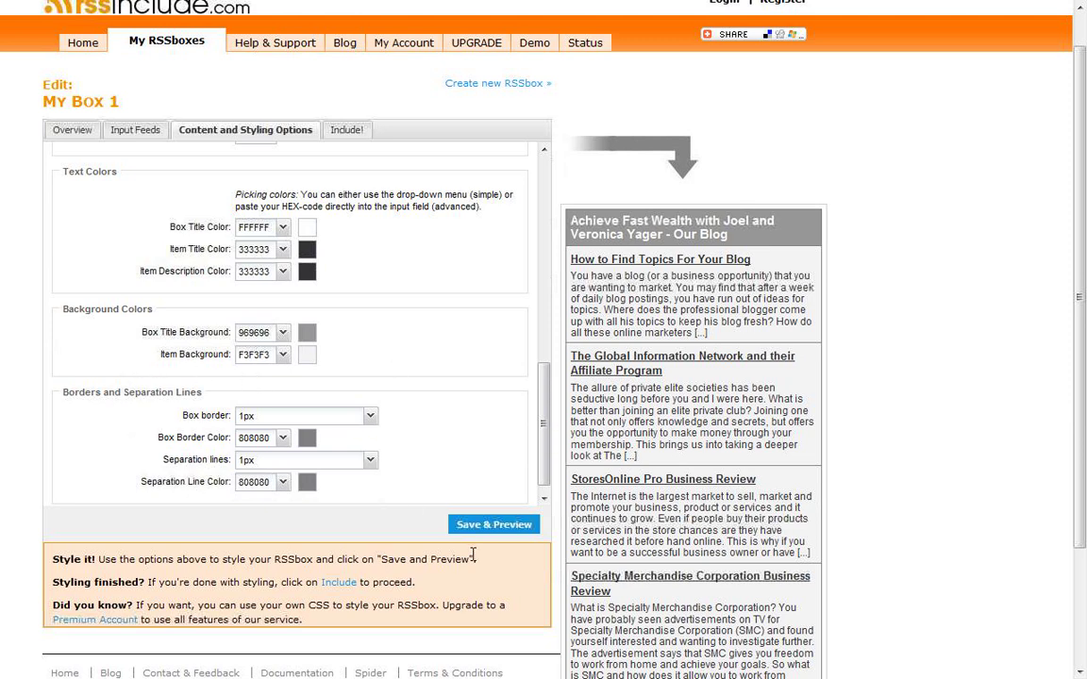
pyautogui.scroll(3, 543, 444)
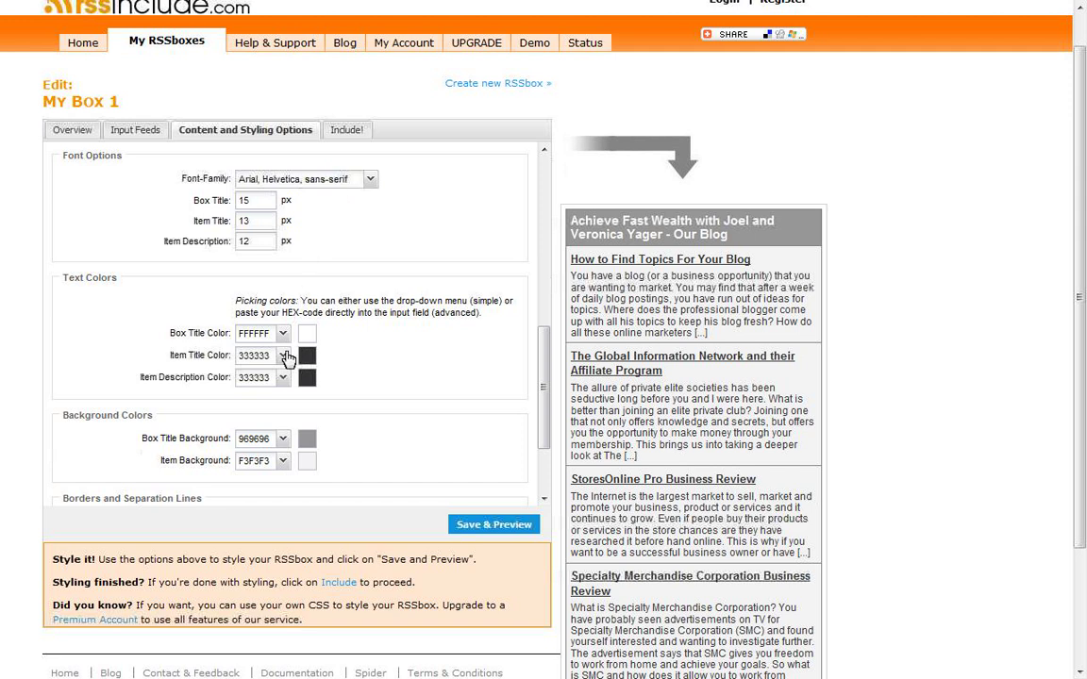
pyautogui.click(282, 335)
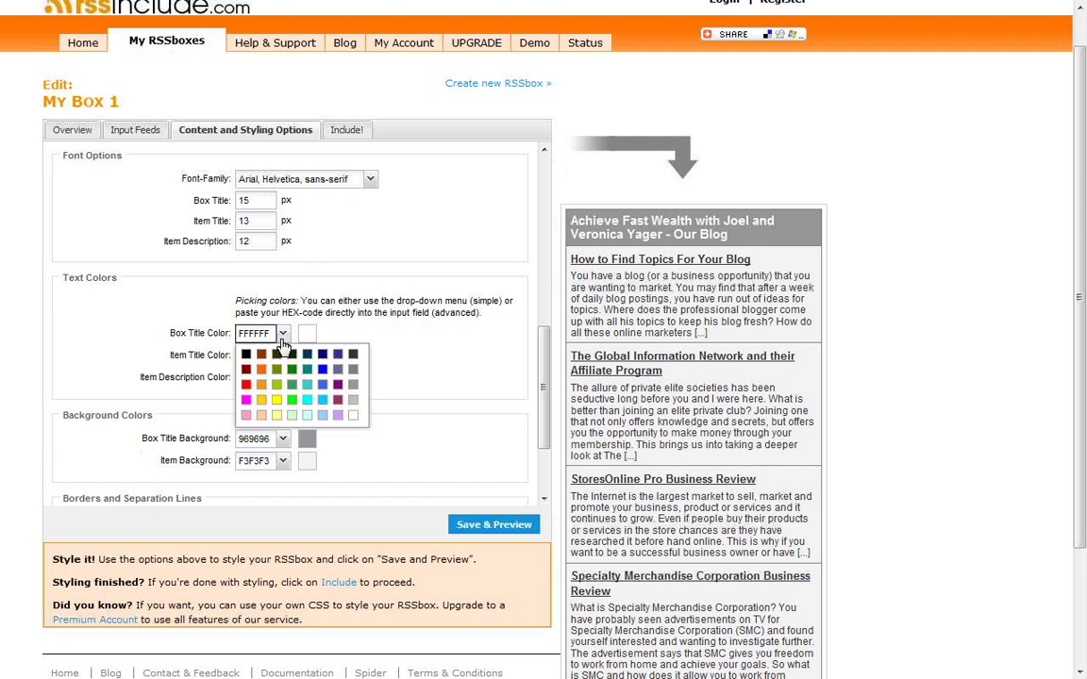
pyautogui.click(245, 384)
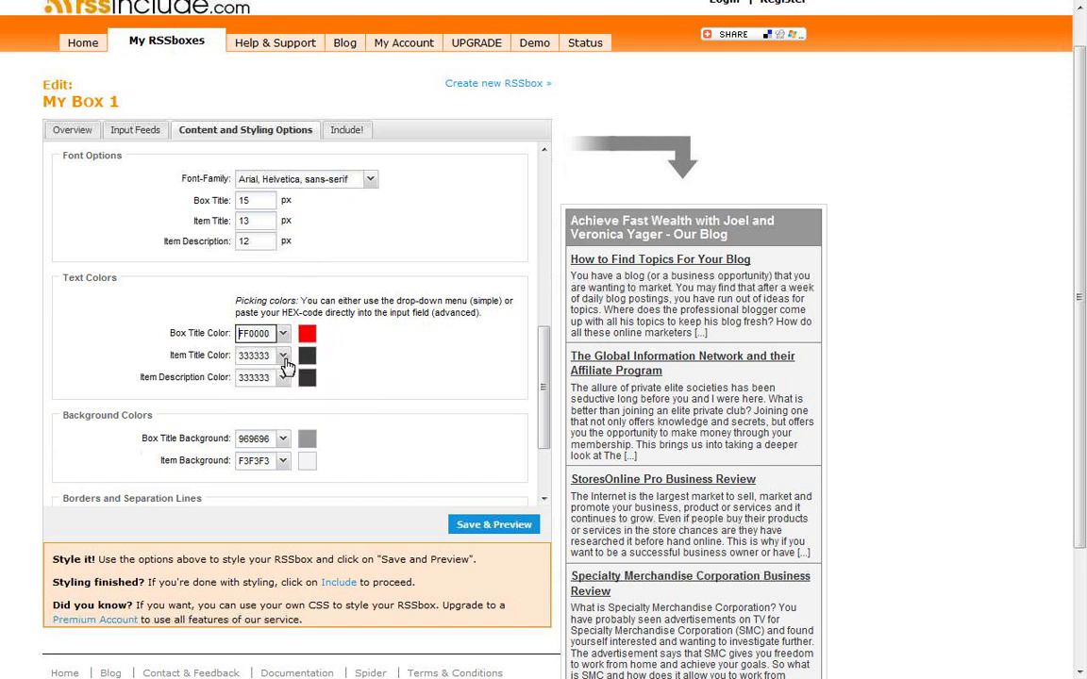
pyautogui.click(282, 355)
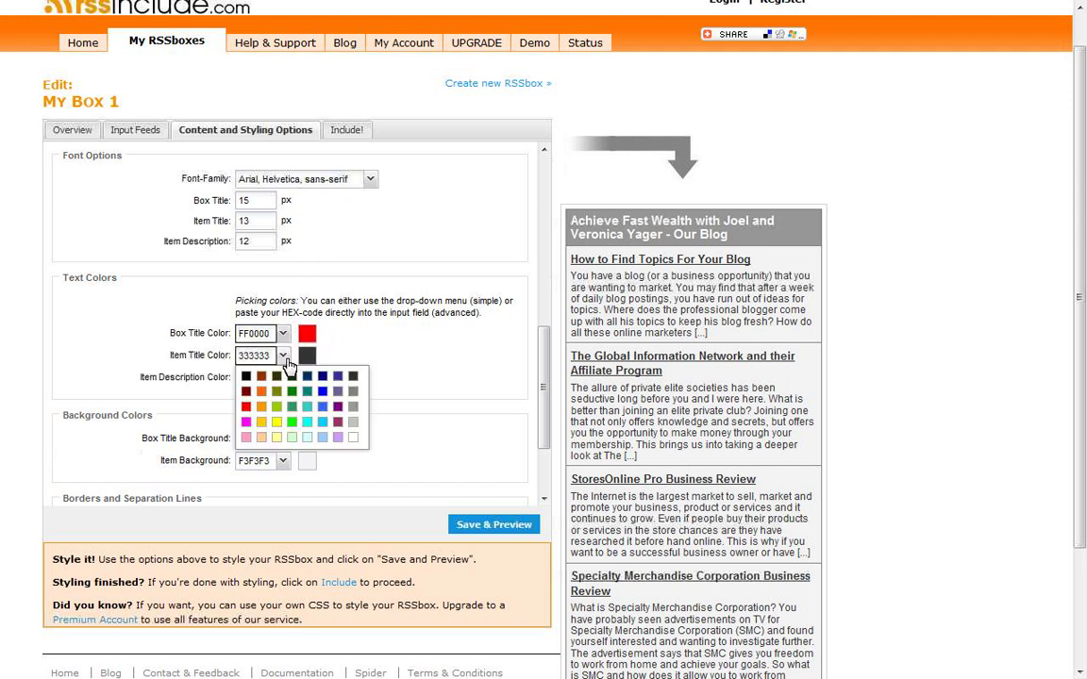
pyautogui.click(293, 426)
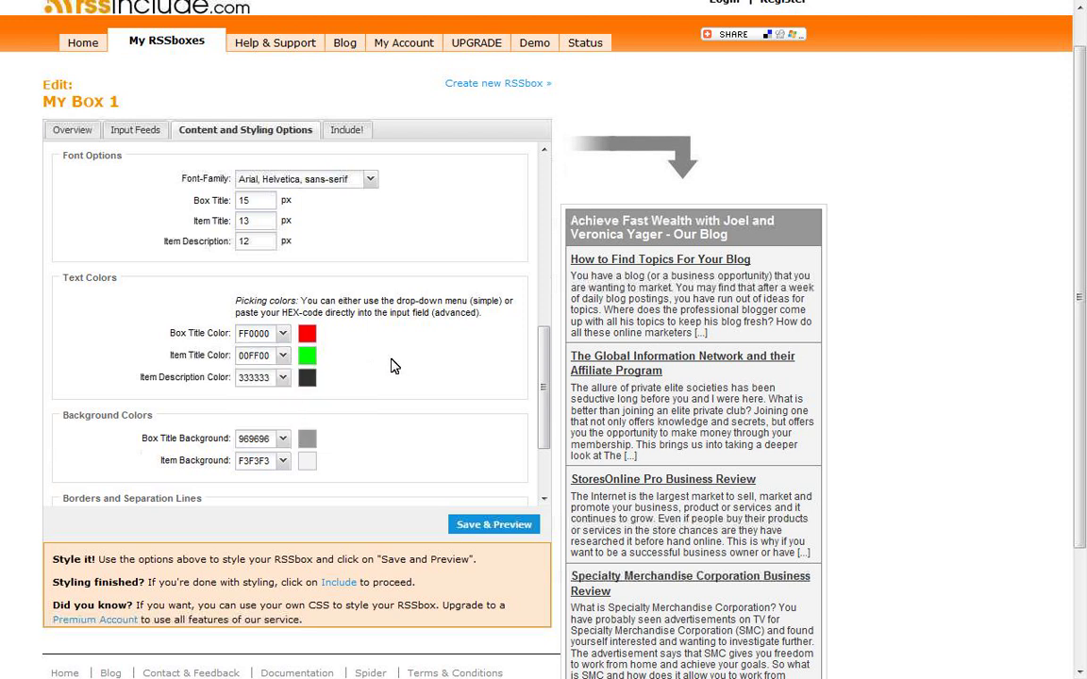
# Step: Make the box title background cyan (00CCFF) and check the FF0000 and 00FF00 colour codes
pyautogui.click(282, 378)
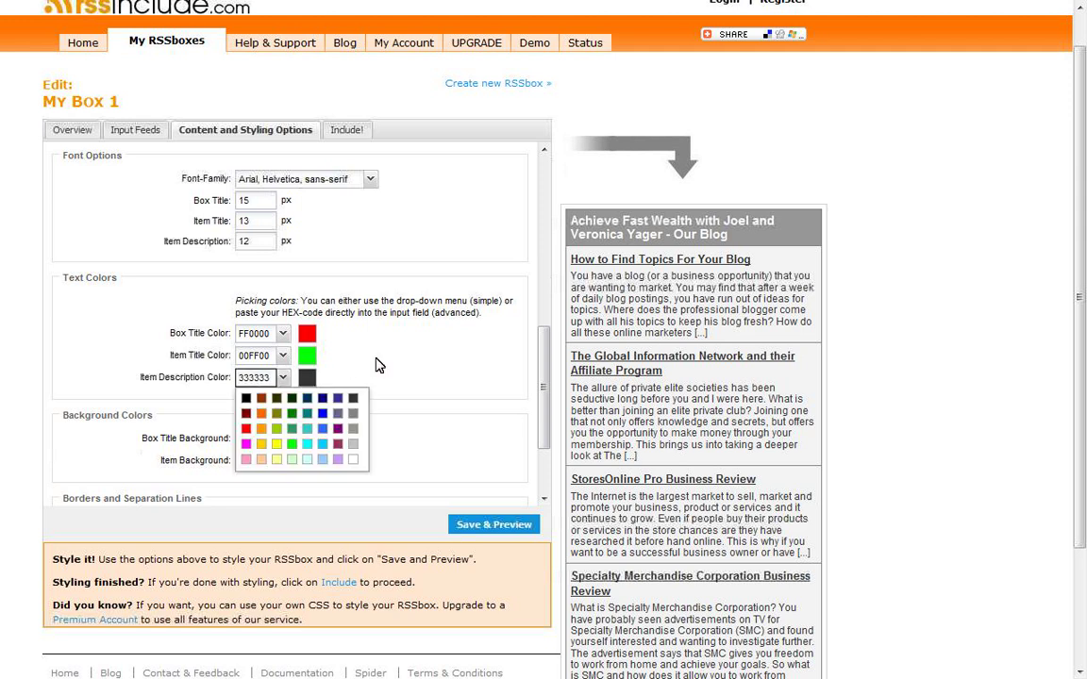
pyautogui.click(282, 378)
pyautogui.click(284, 440)
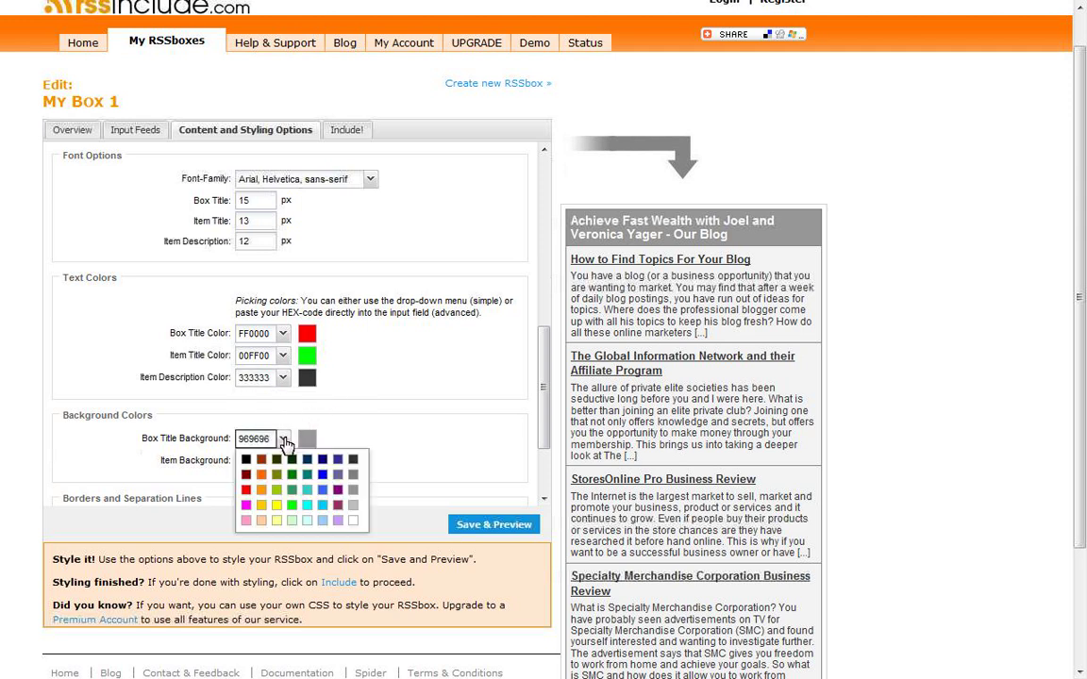
pyautogui.click(321, 507)
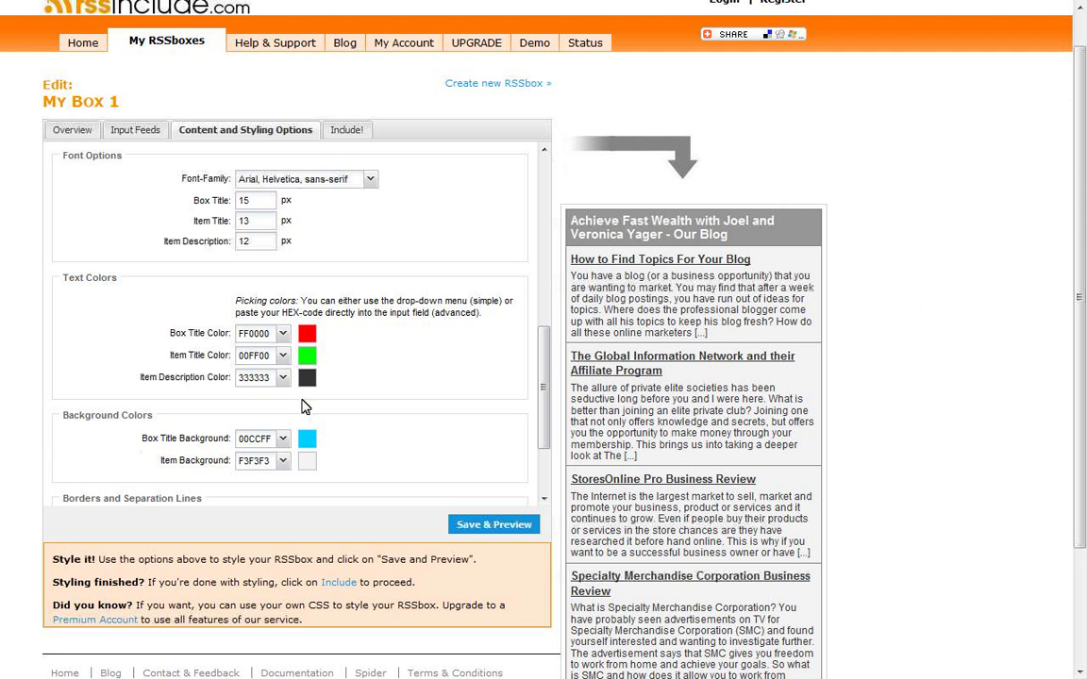
pyautogui.moveTo(270, 335); pyautogui.dragTo(215, 345)
pyautogui.click(255, 334)
pyautogui.moveTo(266, 354); pyautogui.dragTo(194, 358)
pyautogui.scroll(-3, 547, 463)
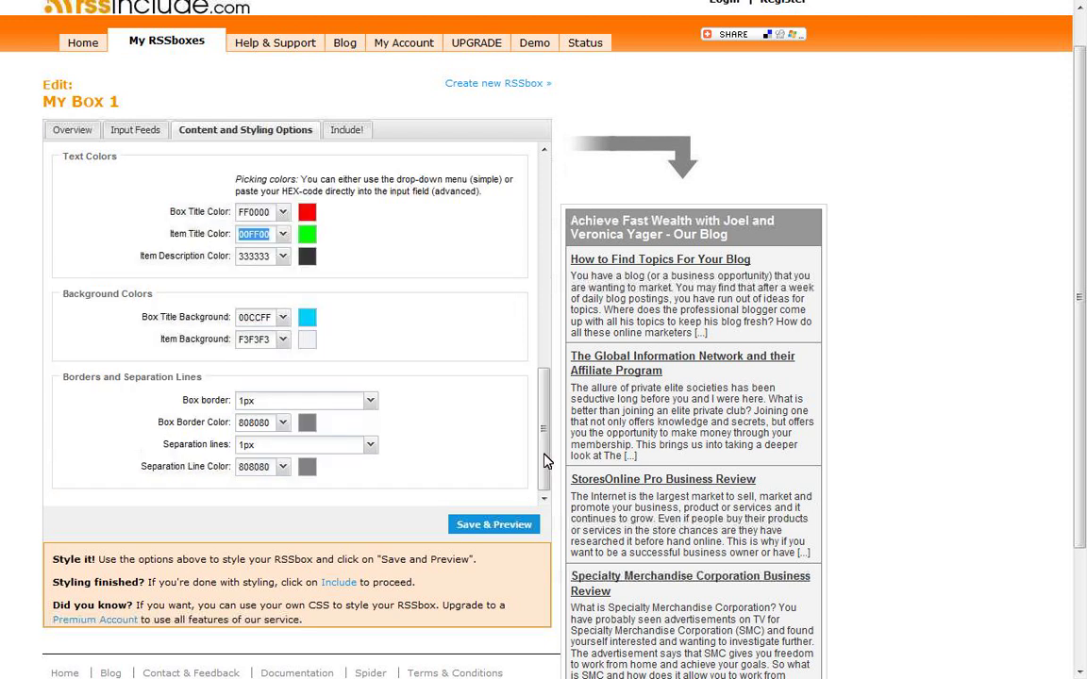
# Step: Save & Preview the restyled box, then move on to the Include! step
pyautogui.click(493, 526)
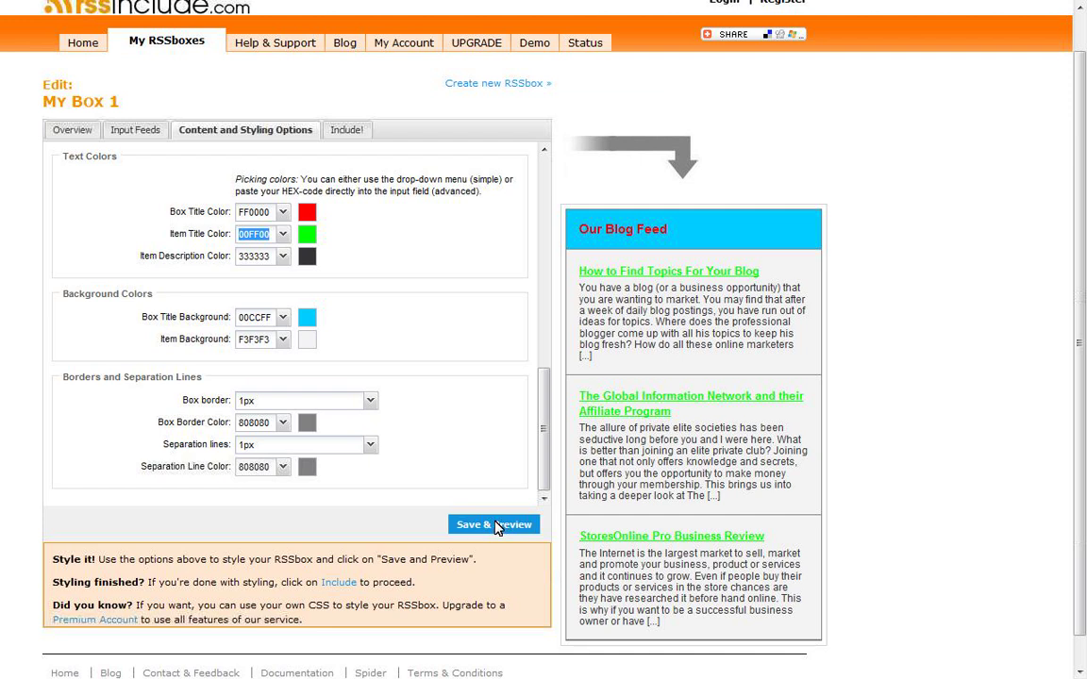
pyautogui.click(349, 132)
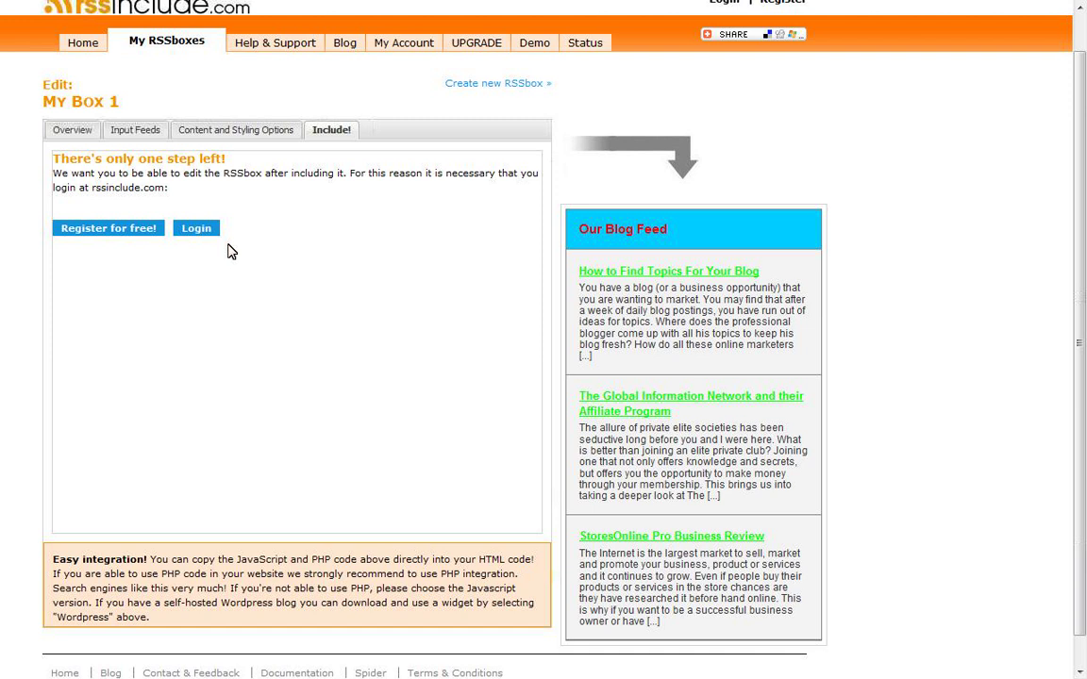
# Step: Register for free by entering an e-mail address and creating the account
pyautogui.click(124, 239)
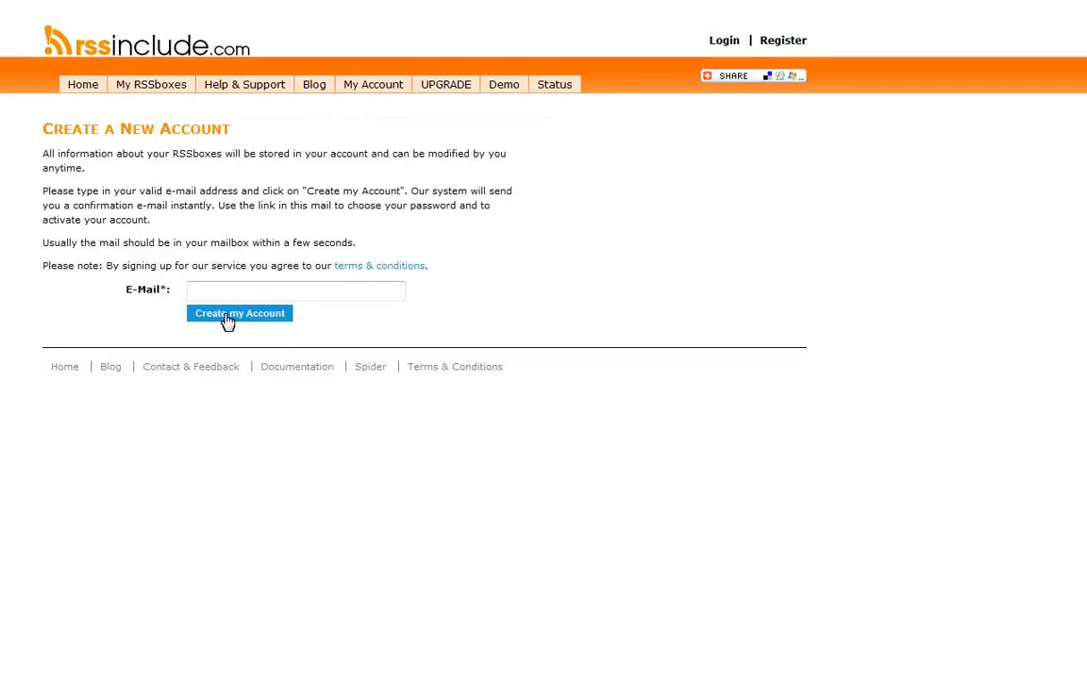
pyautogui.click(223, 292)
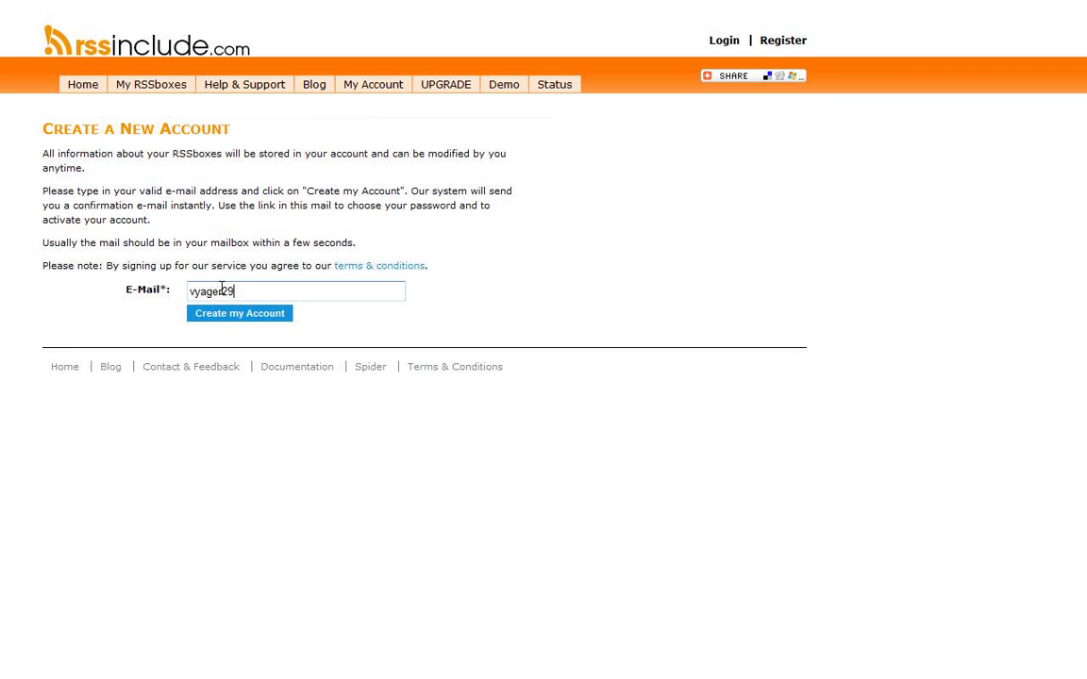
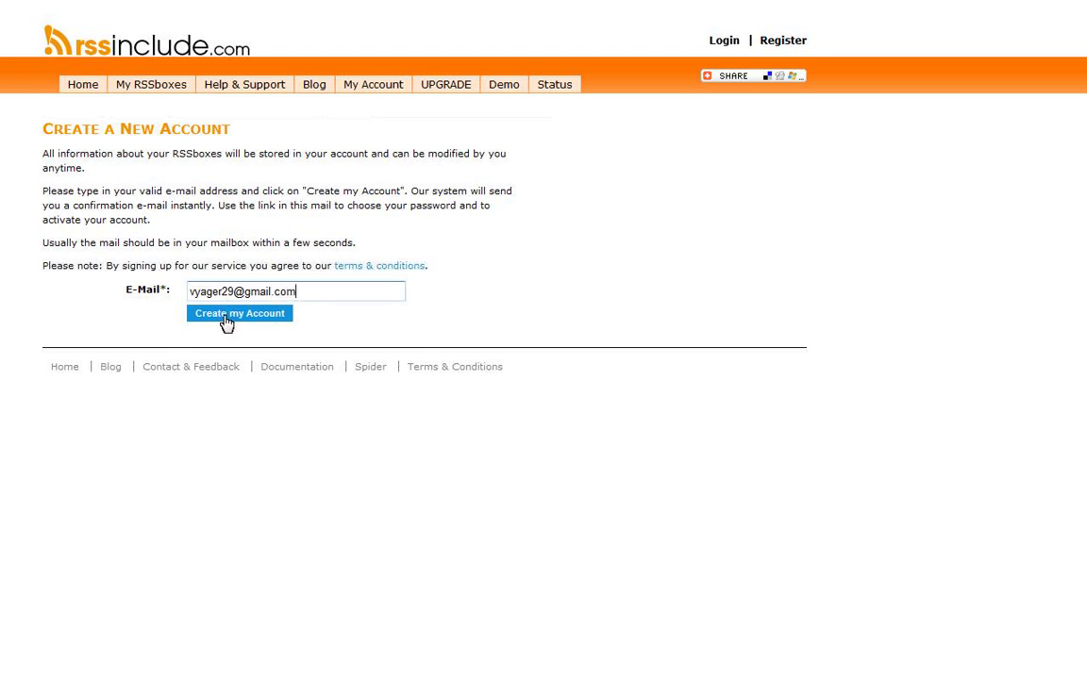
pyautogui.click(224, 318)
pyautogui.click(276, 319)
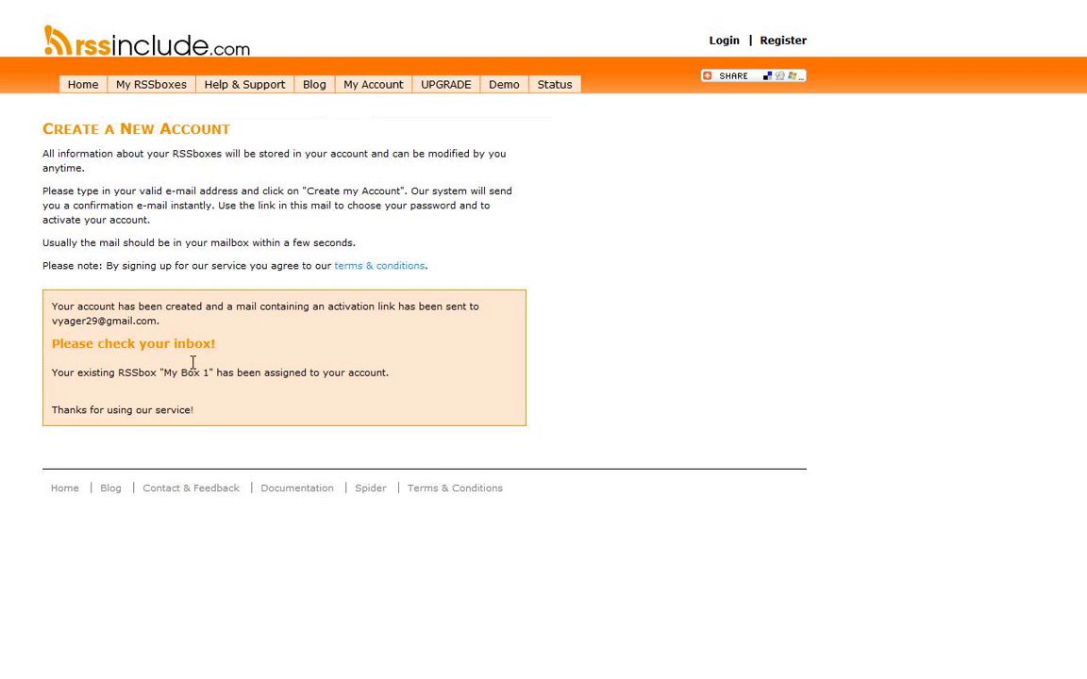
# Step: Open the 'Rssinclude - Useraccount created' e-mail in Gmail and follow its activation link
pyautogui.moveTo(570, 5)
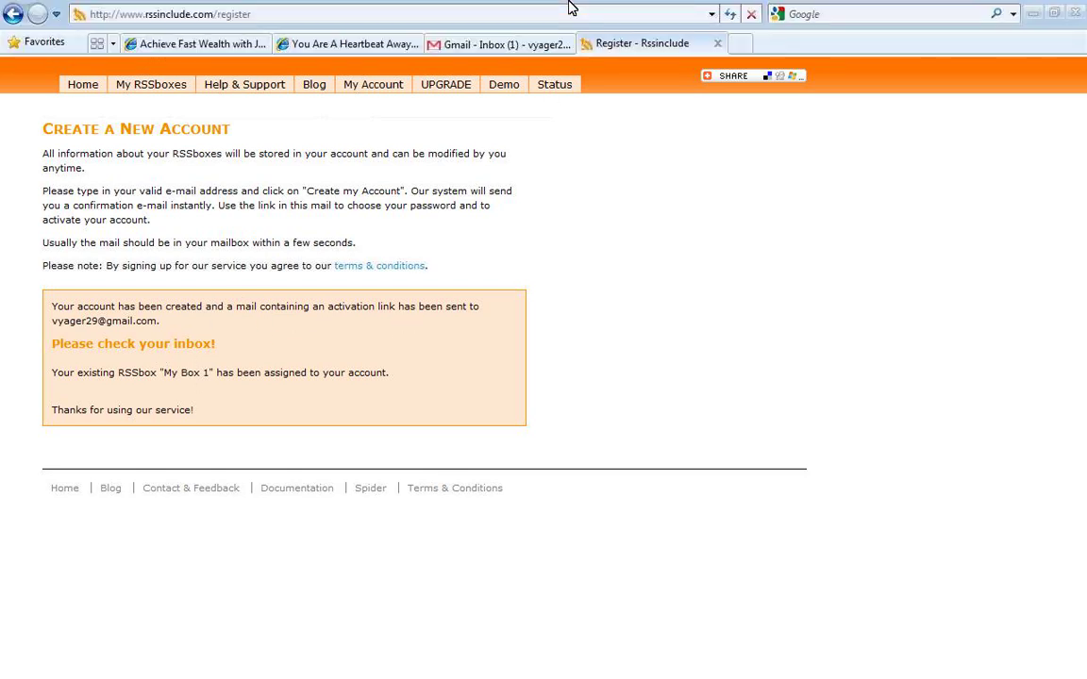
pyautogui.click(525, 45)
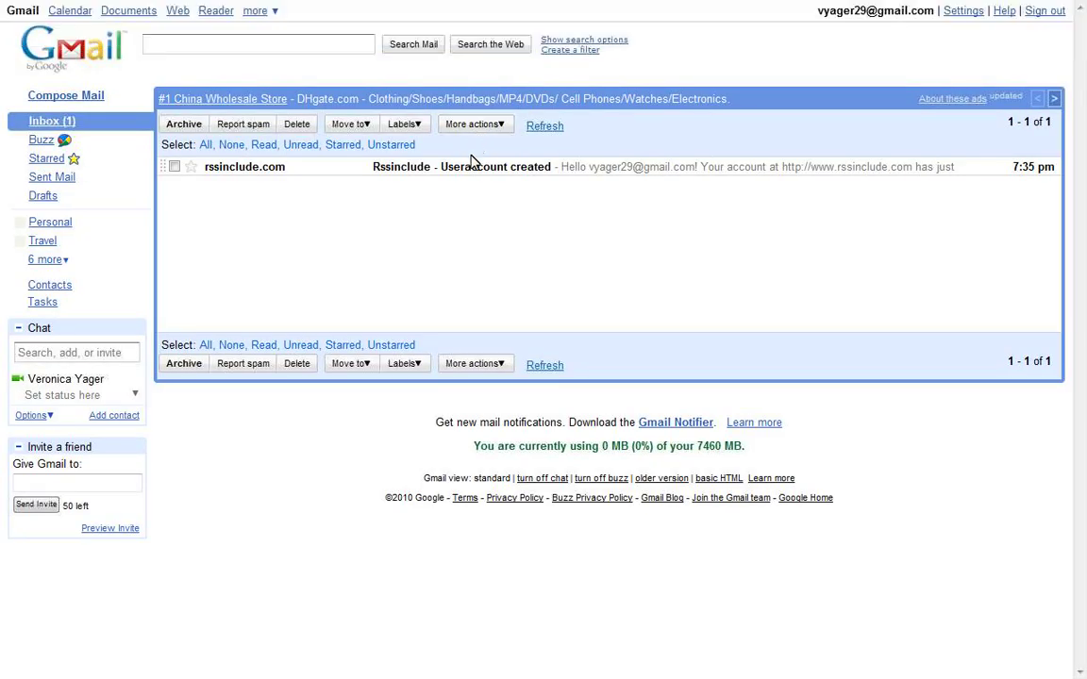
pyautogui.click(472, 169)
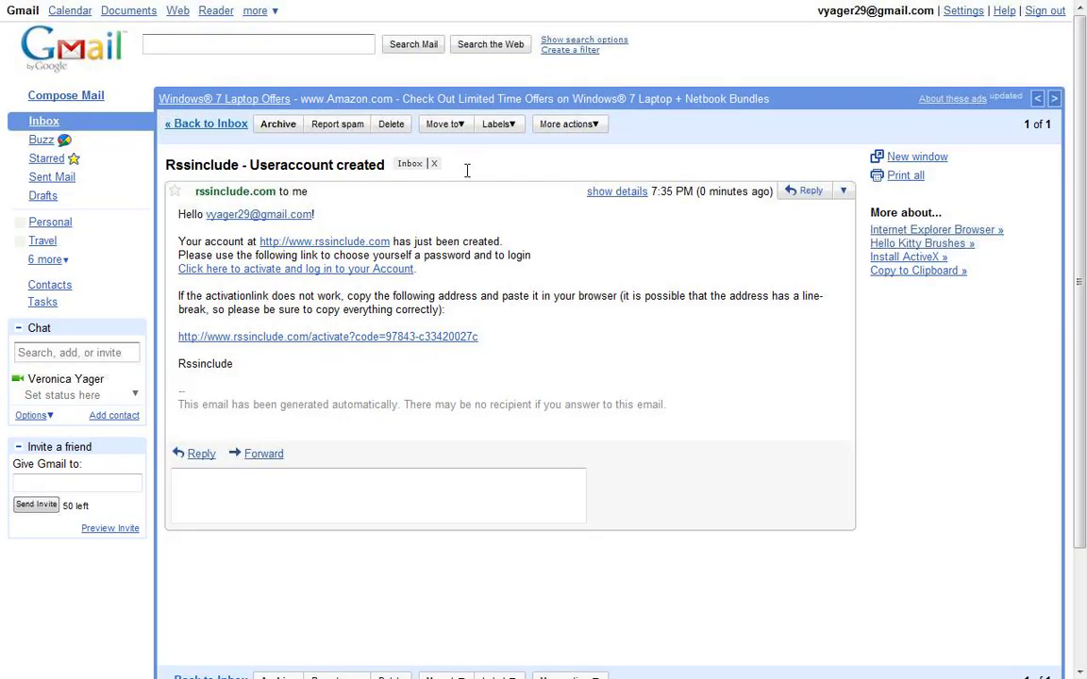
pyautogui.click(242, 271)
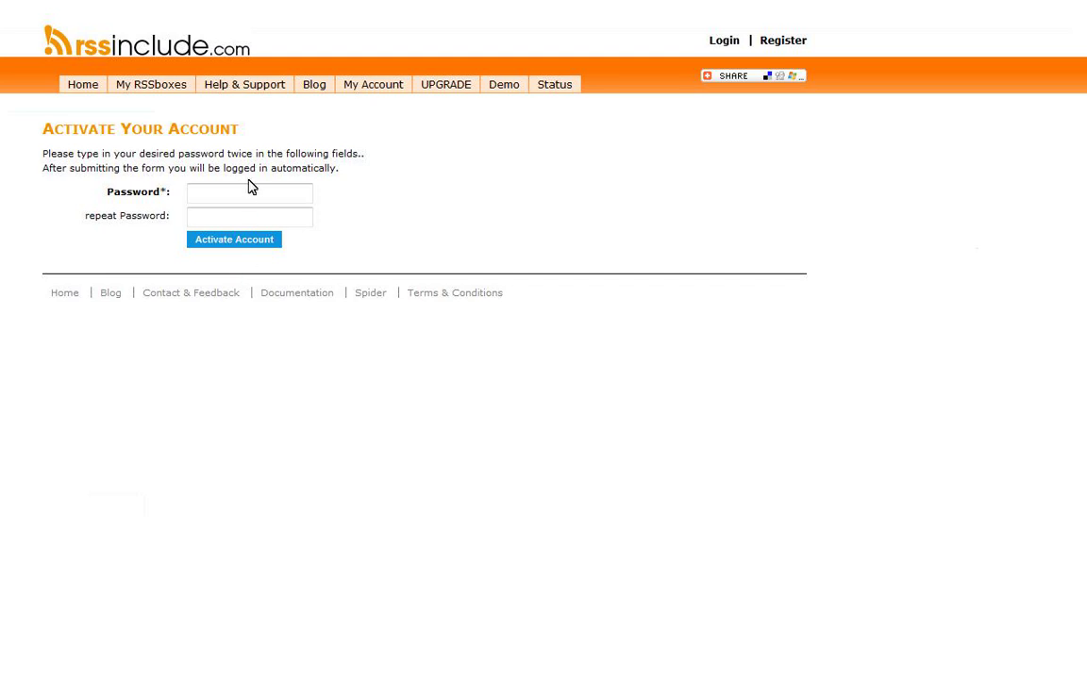
# Step: Enter the account password in both password fields and activate the account
pyautogui.write('•••••••')
pyautogui.press('Tab')
pyautogui.write('••••••')
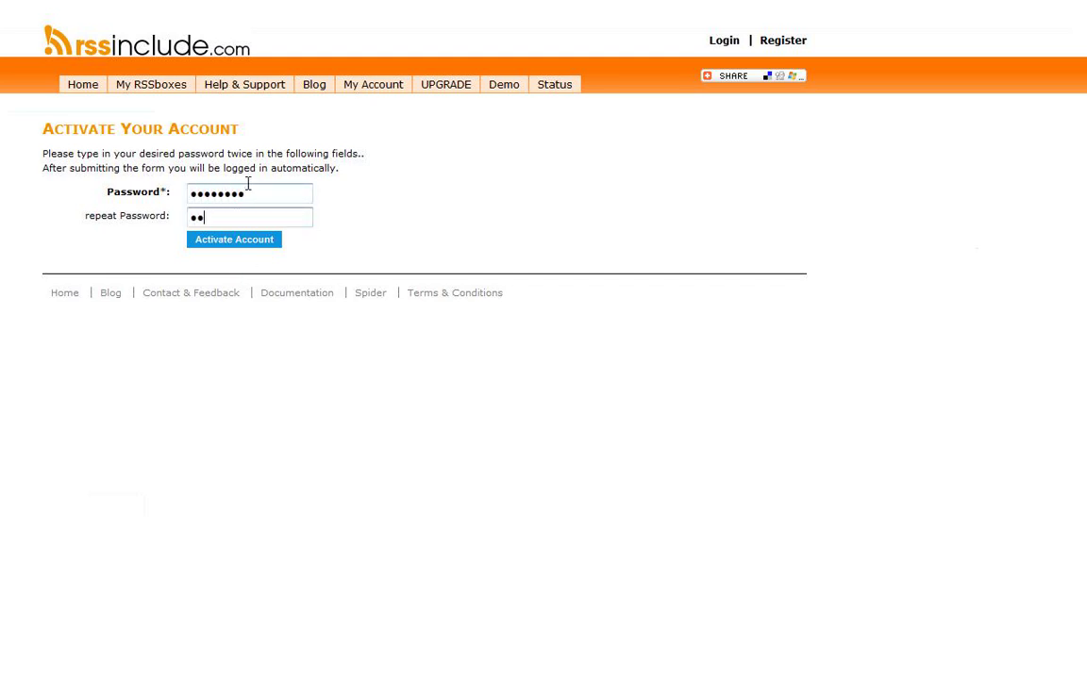
pyautogui.write('•')
pyautogui.hotkey('ctrl', 'a')
pyautogui.write('••••••••')
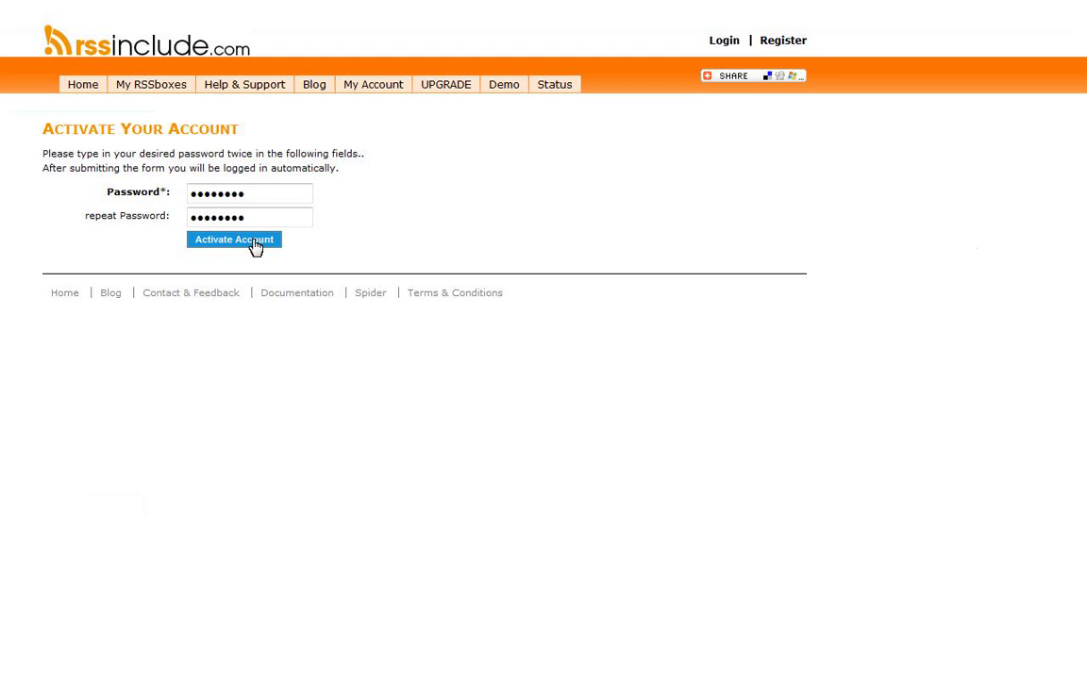
pyautogui.click(234, 240)
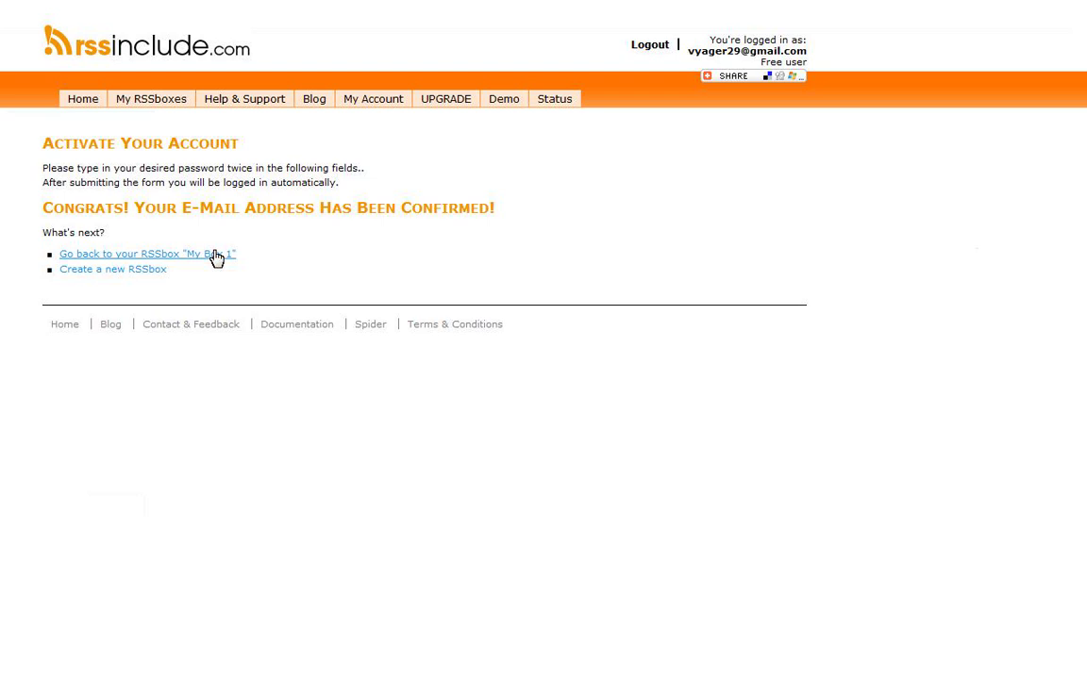
# Step: Reopen My Box 1 for editing and go to its Include! step with the JavaScript code
pyautogui.click(216, 256)
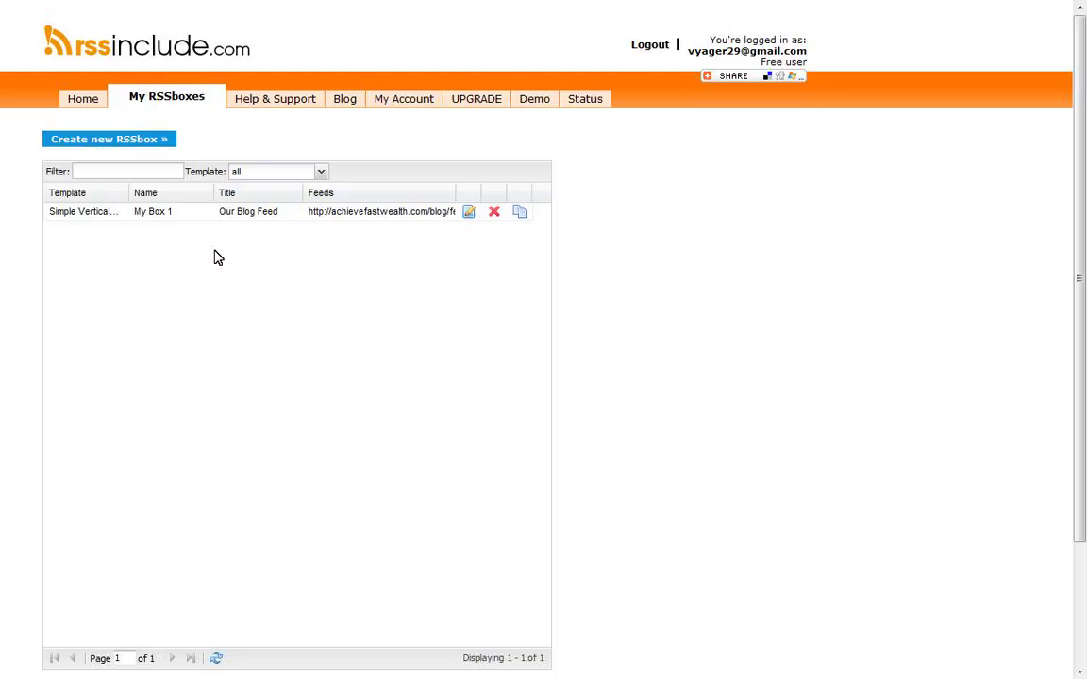
pyautogui.click(468, 216)
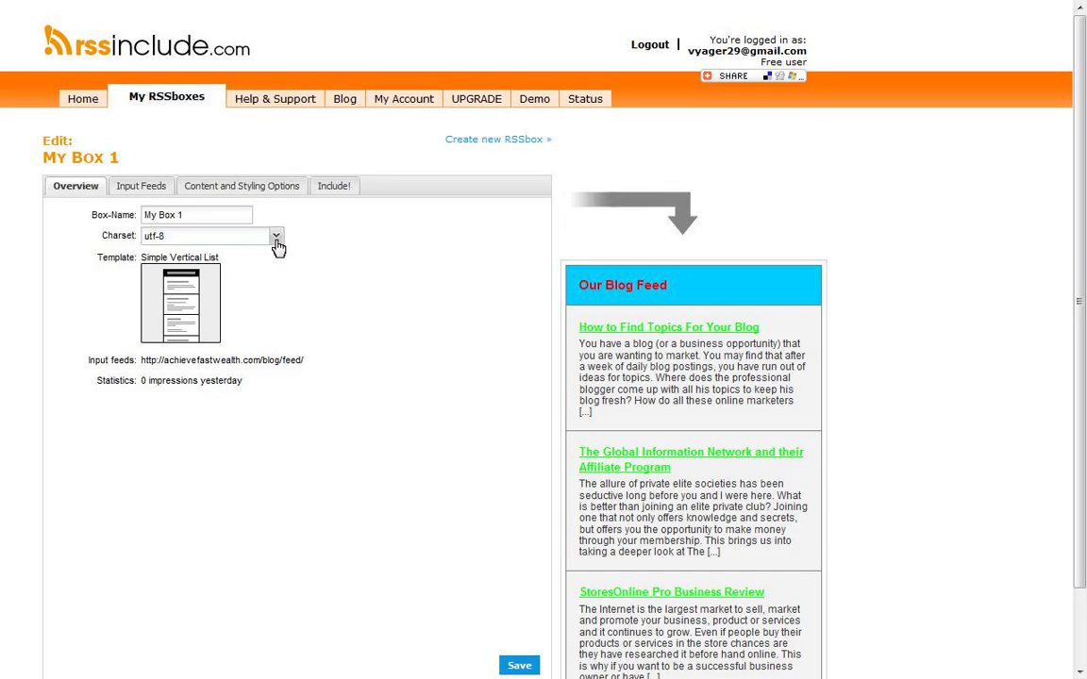
pyautogui.click(159, 188)
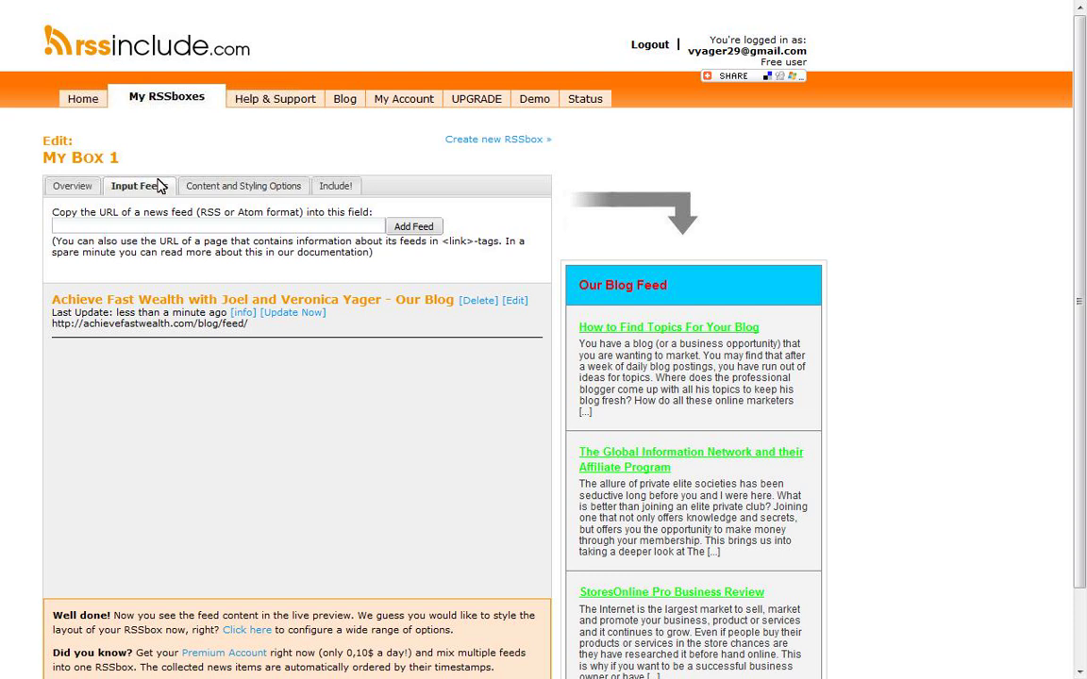
pyautogui.click(337, 193)
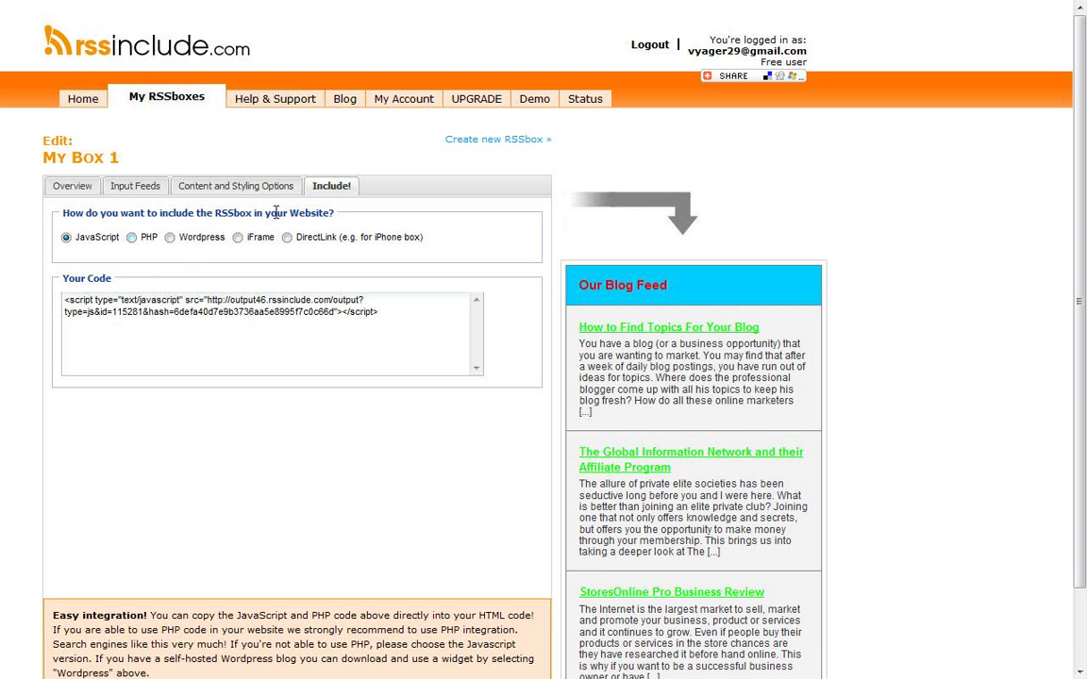
# Step: Preview the PHP and Wordpress options, then choose JavaScript and select the whole embed code
pyautogui.click(134, 237)
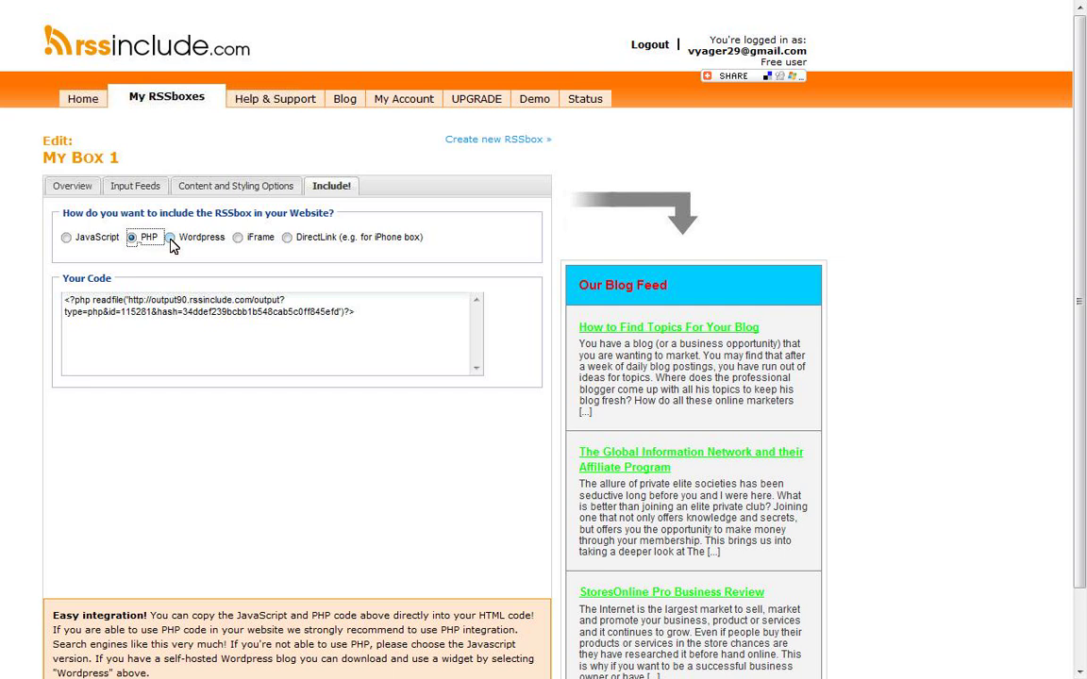
pyautogui.click(170, 238)
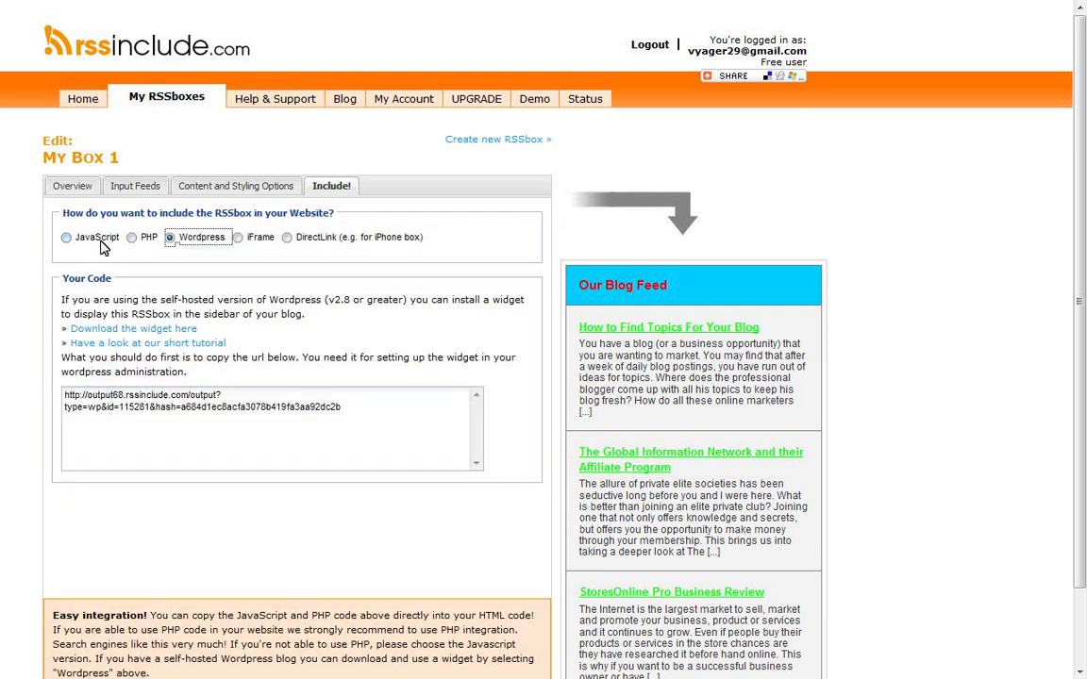
pyautogui.click(65, 239)
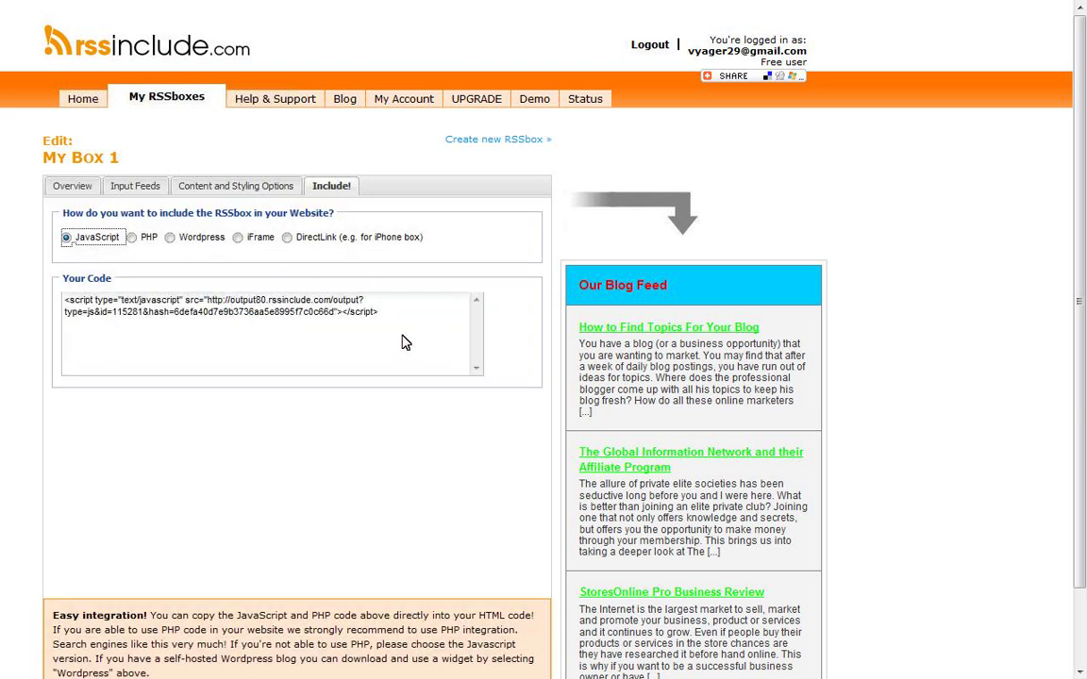
pyautogui.moveTo(389, 316); pyautogui.dragTo(60, 308)
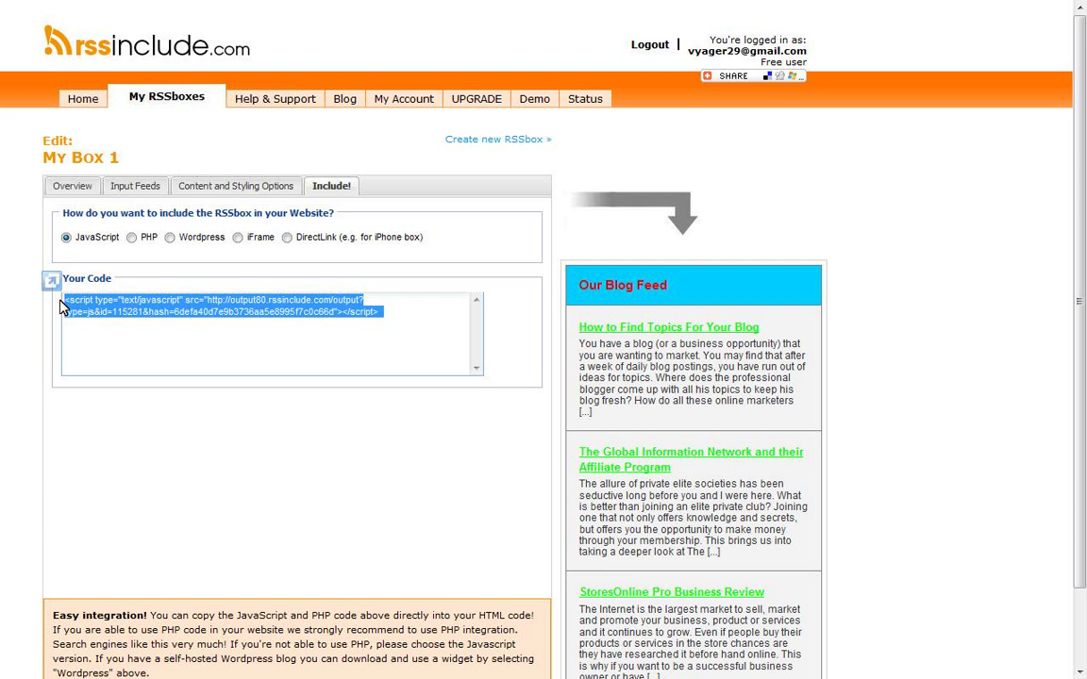
# Step: Switch to the 'You Are A Heartbeat Away' tab showing achievefastwealth.com
pyautogui.moveTo(83, 7)
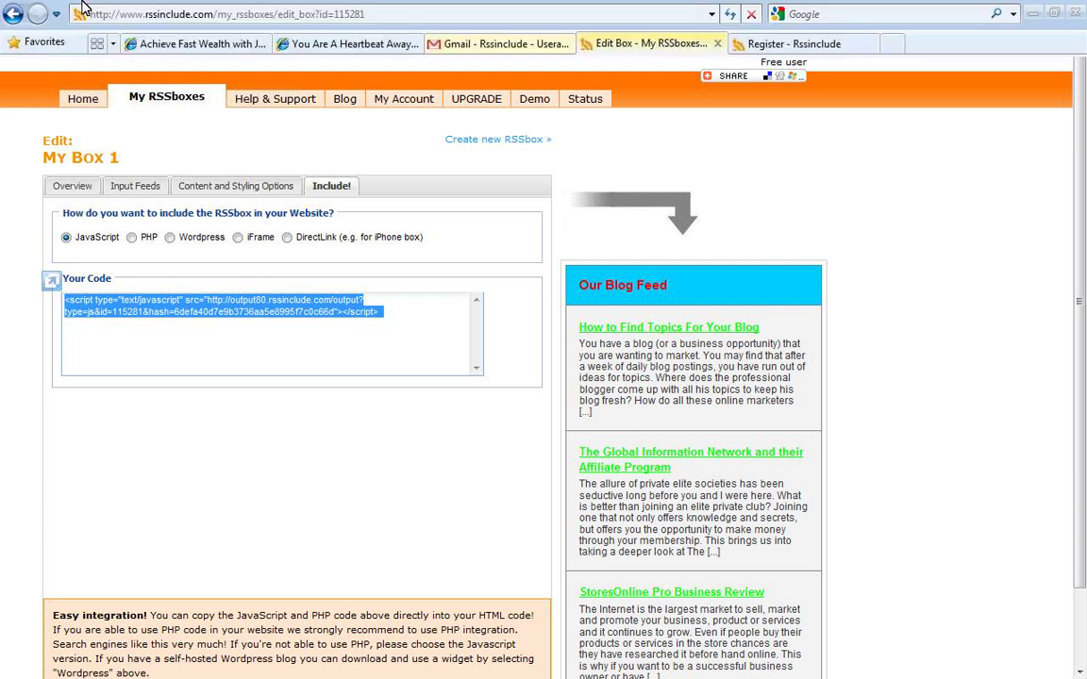
pyautogui.click(367, 45)
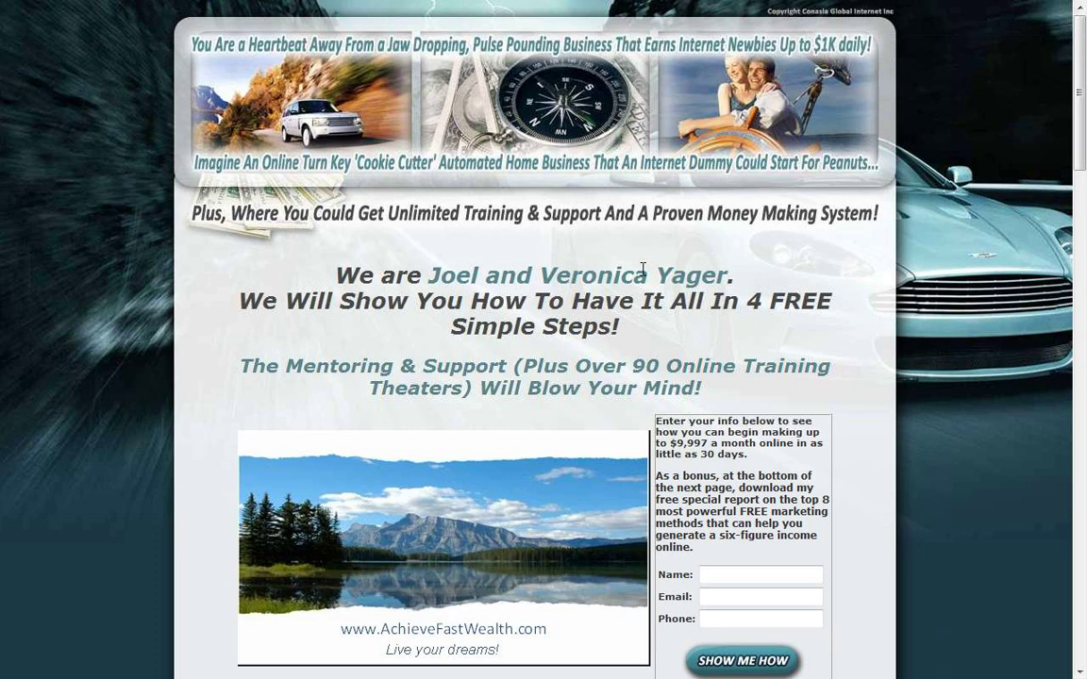
pyautogui.moveTo(406, 6)
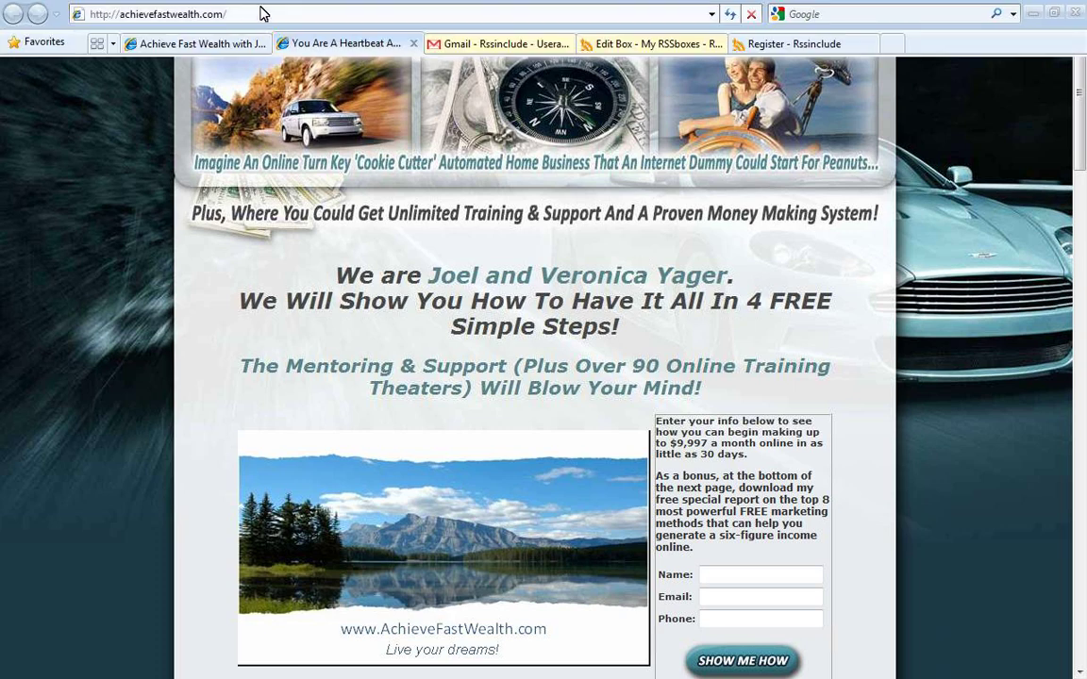